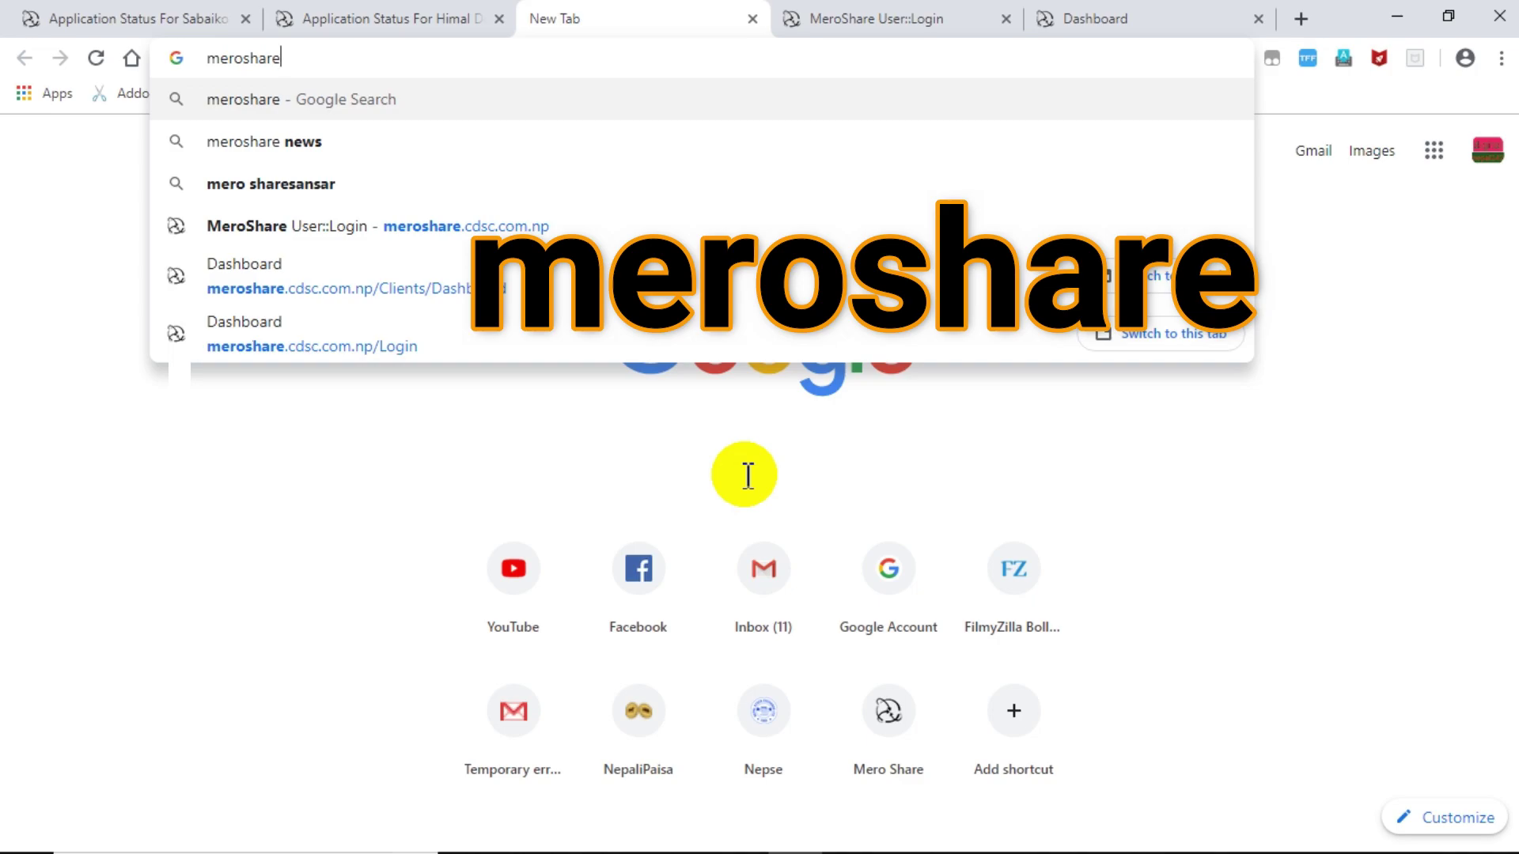
# Search Google for meroshare, then switch to the open MeroShare sign-in page.
pyautogui.press('Return')
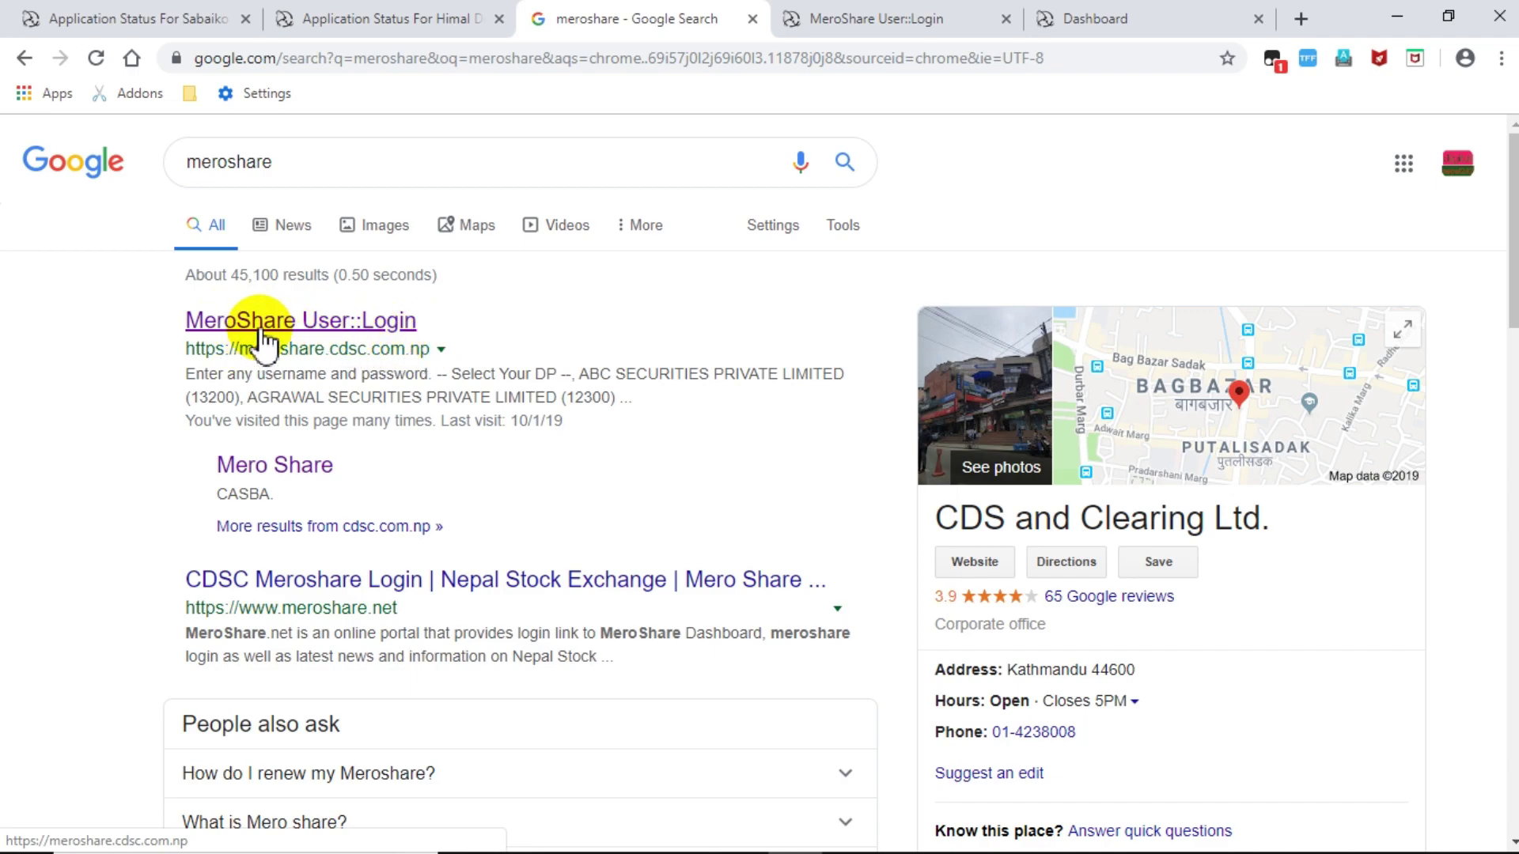
pyautogui.click(900, 22)
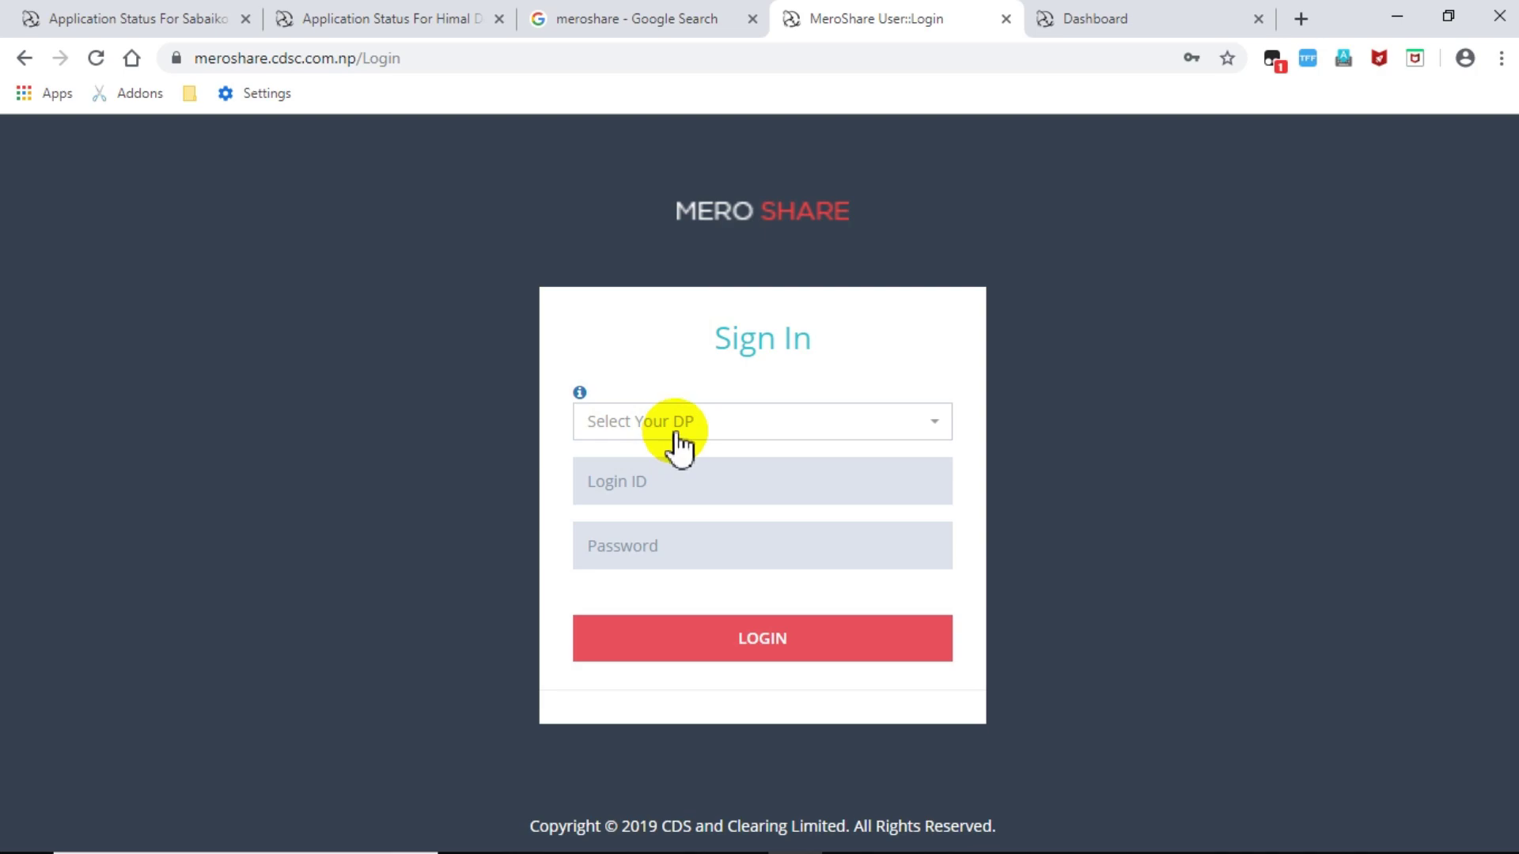
# Select AGRICULTURAL DEVELOPMENT BANK LIMITED (17200) as the depository participant.
pyautogui.click(696, 428)
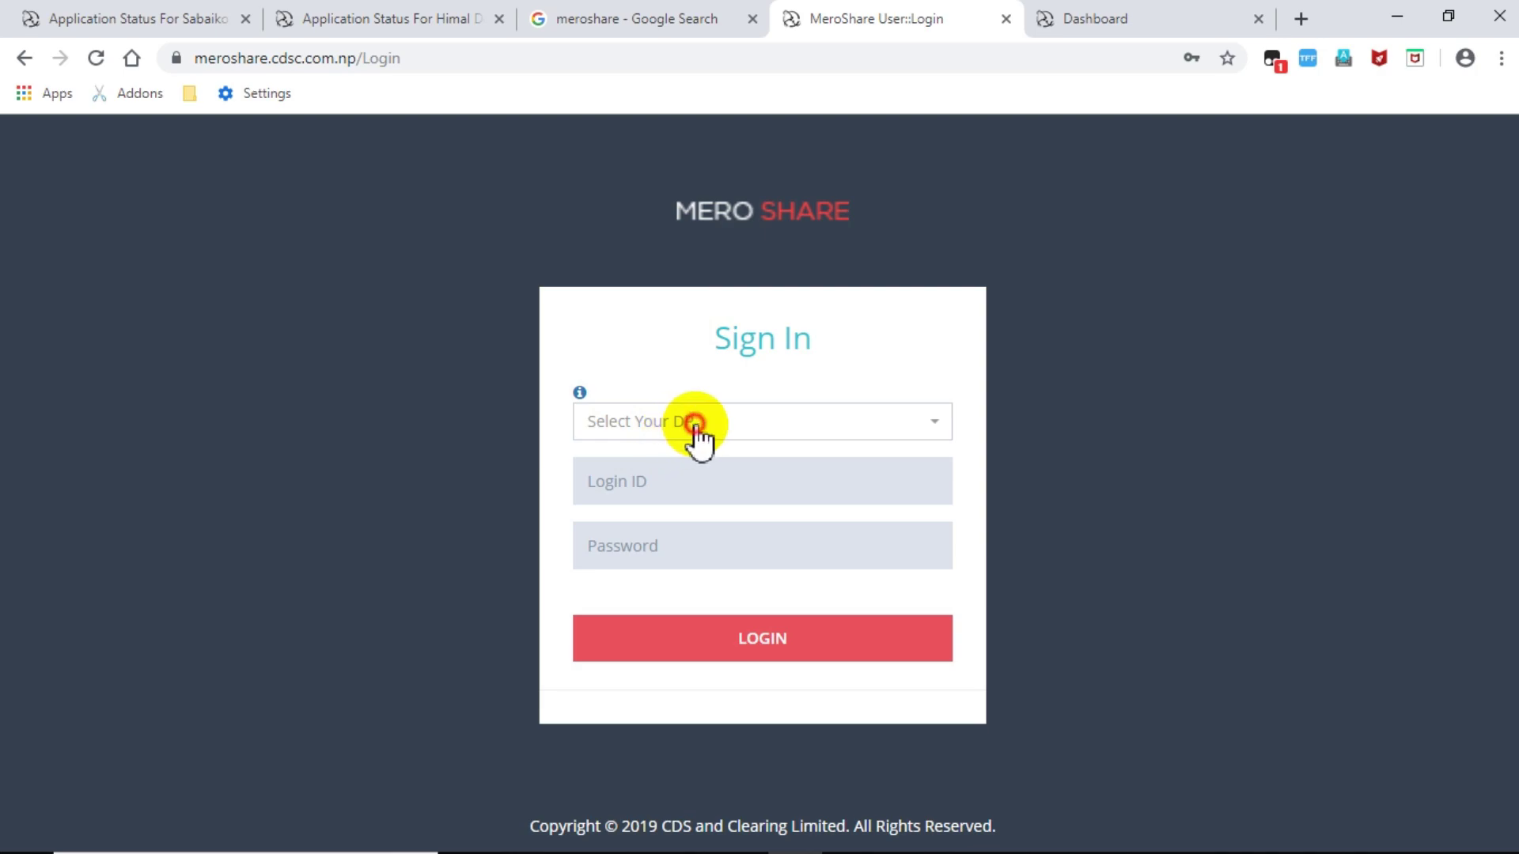
pyautogui.press('Down')
pyautogui.press('Down')
pyautogui.press('Down')
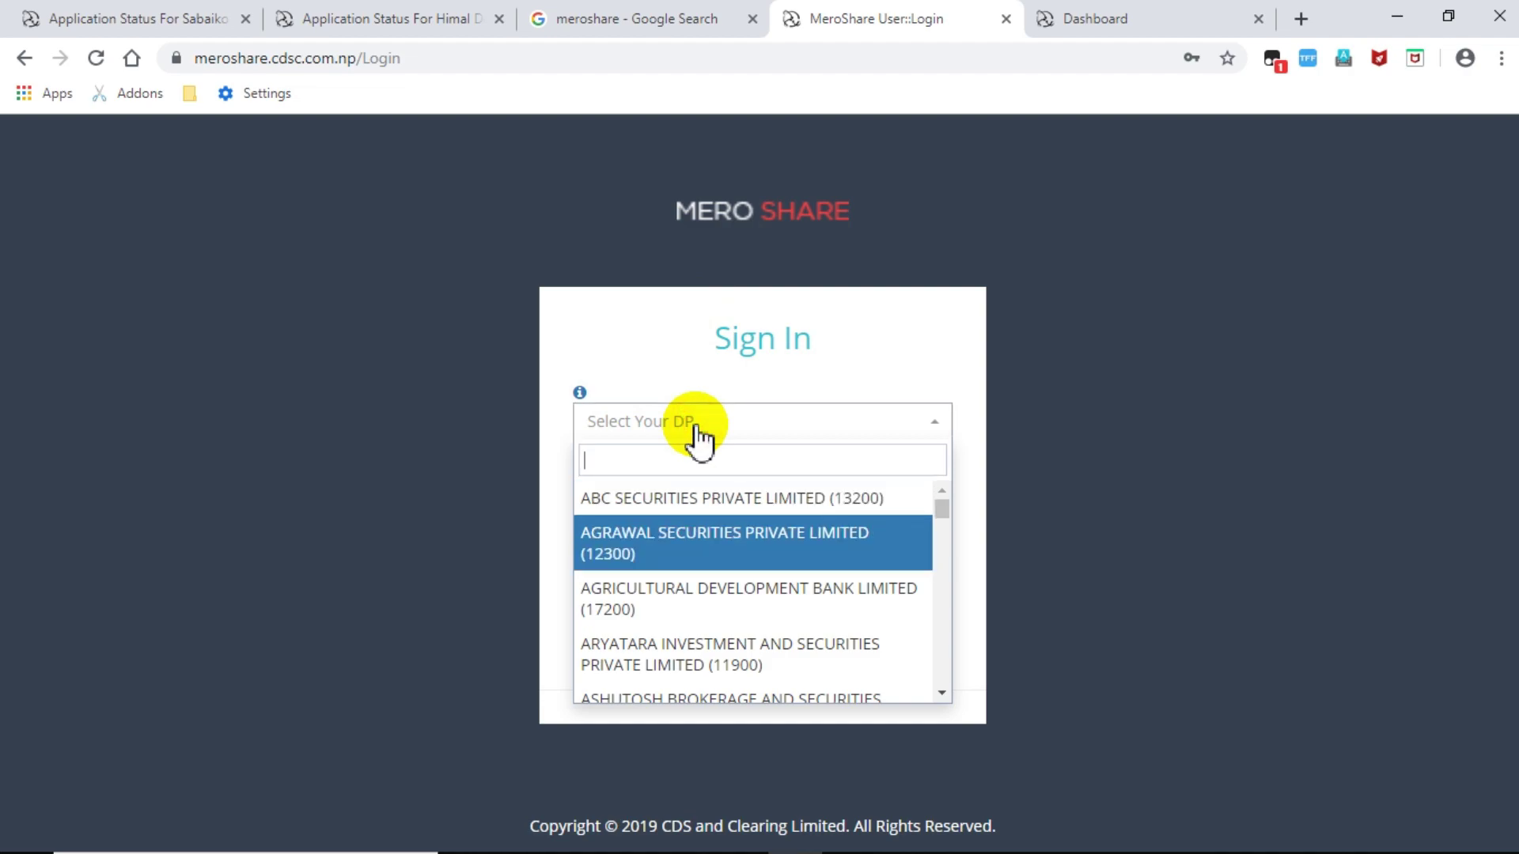
pyautogui.click(701, 593)
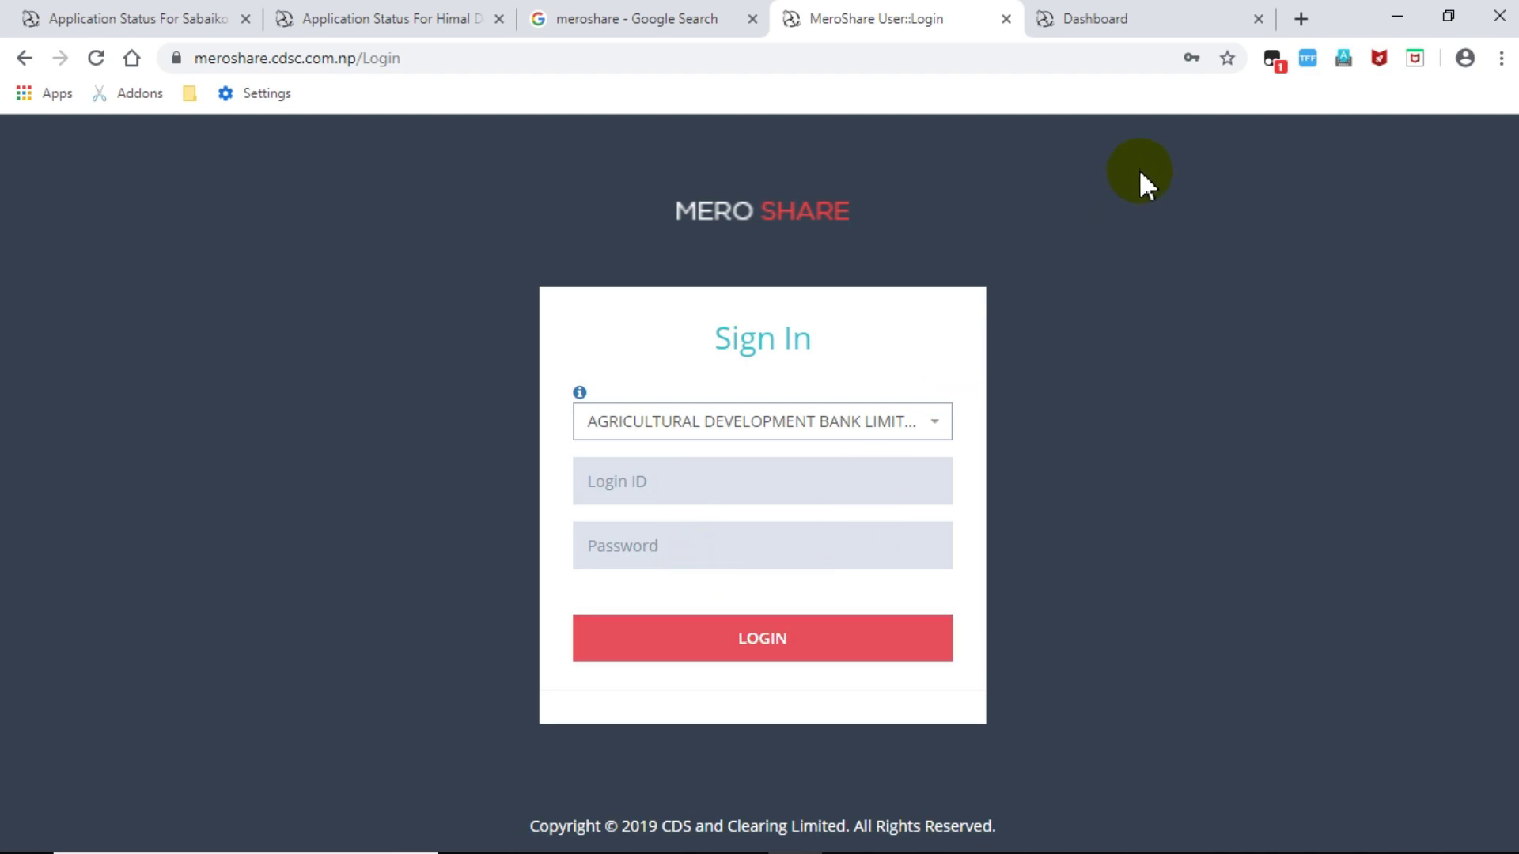
# Switch to the logged-in MeroShare Dashboard tab.
pyautogui.click(1137, 24)
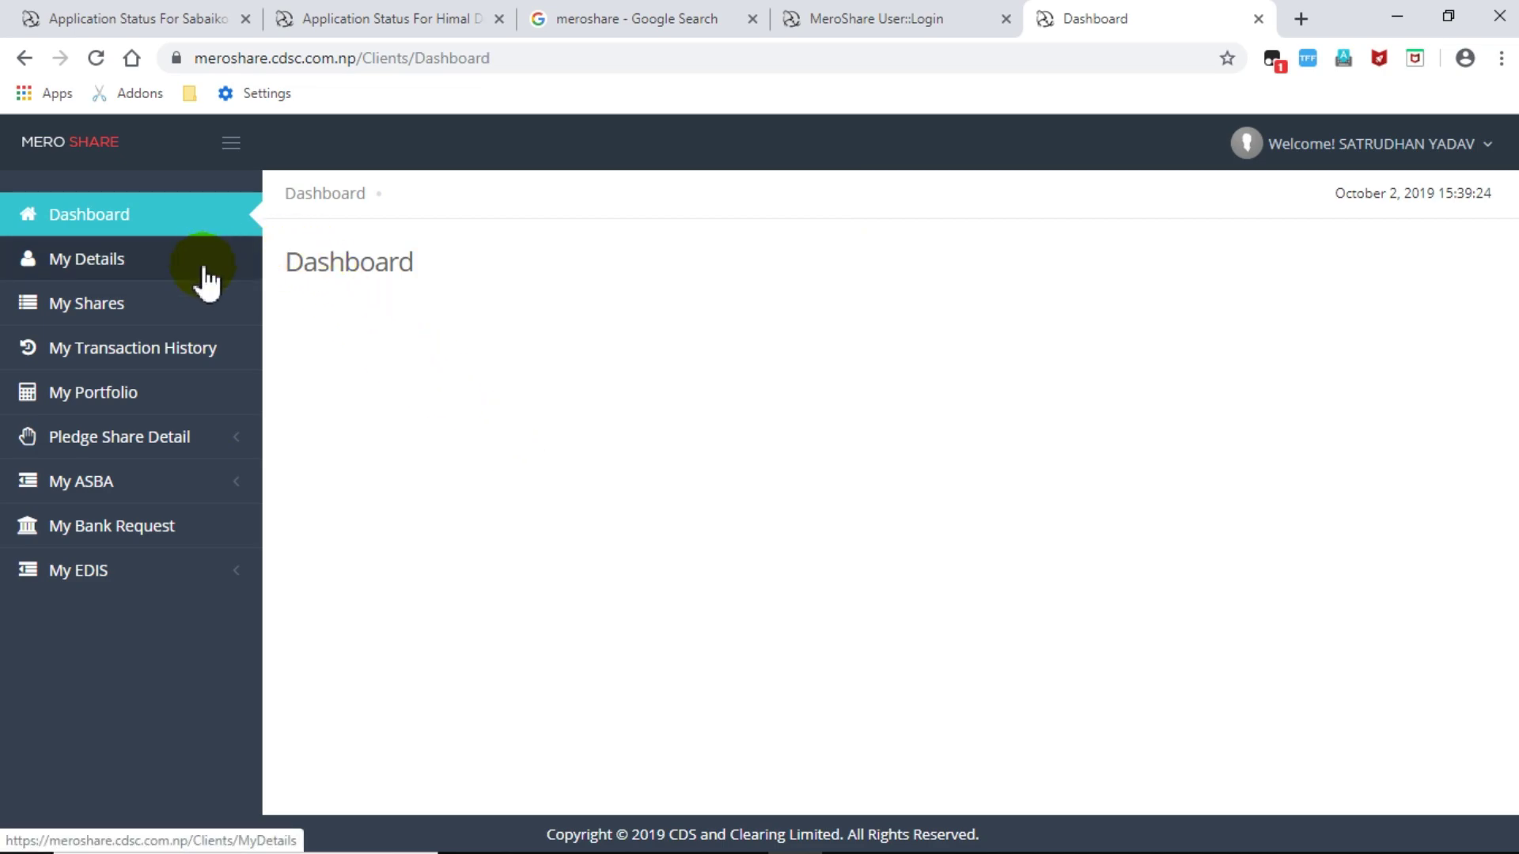
# Open Current Issue under My ASBA to list companies open for application.
pyautogui.click(107, 492)
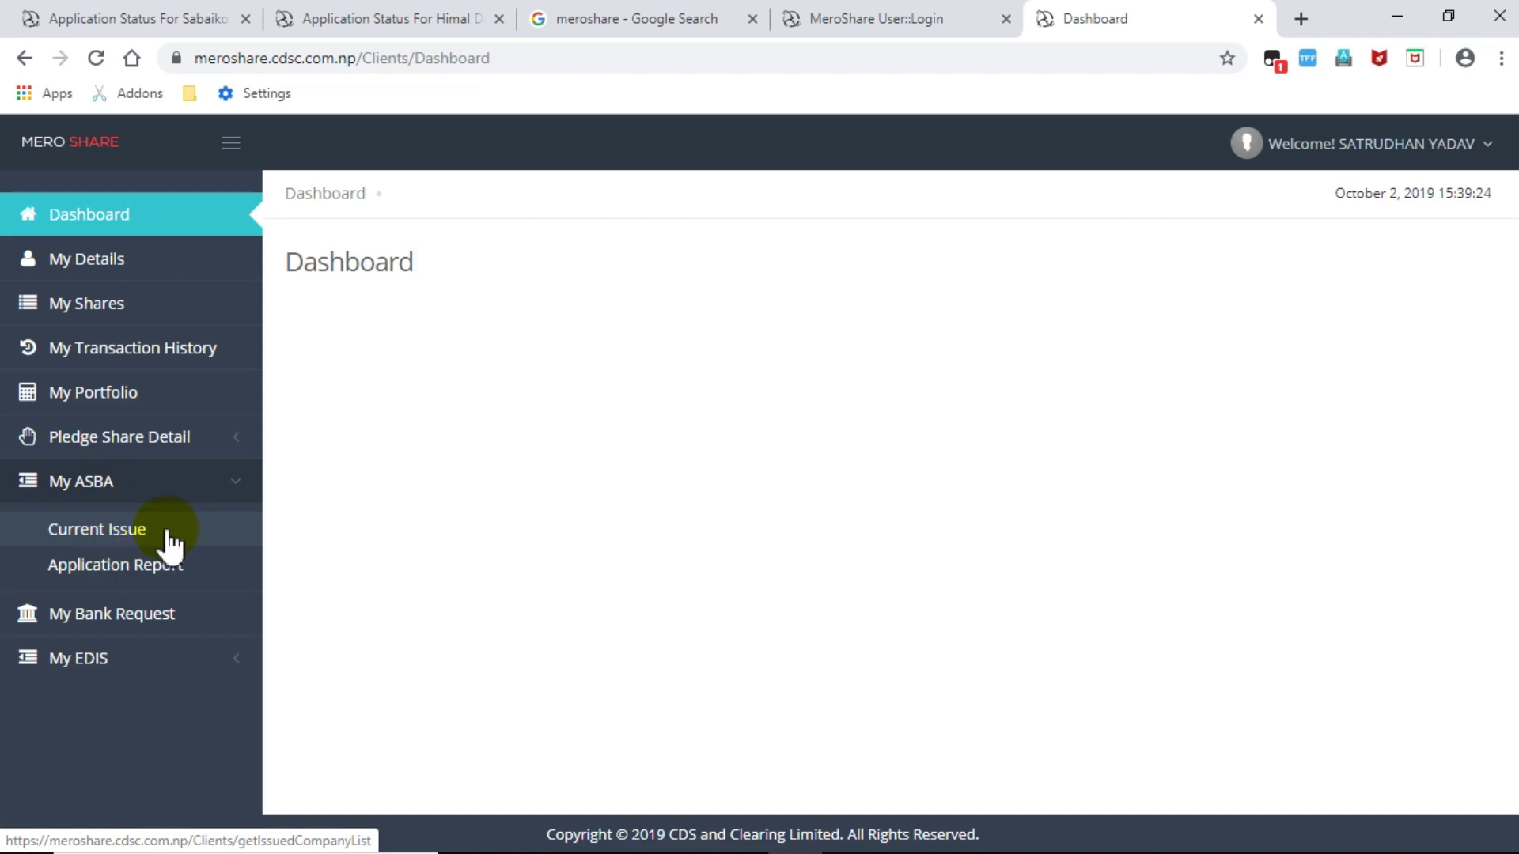
pyautogui.click(164, 530)
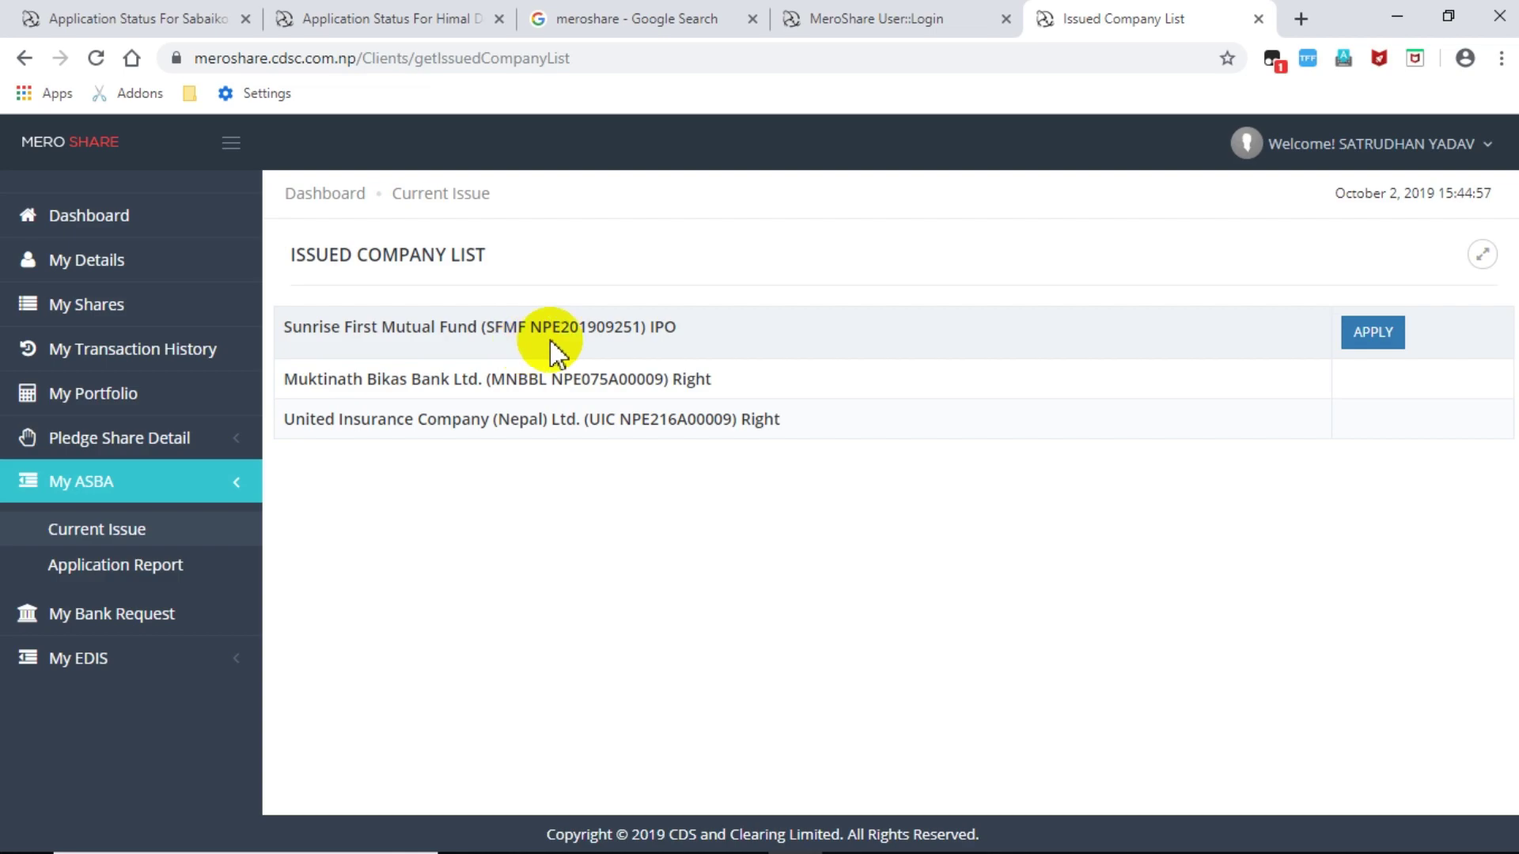
# Start an application for Sunrise First Mutual Fund (SFMF) IPO.
pyautogui.click(1377, 336)
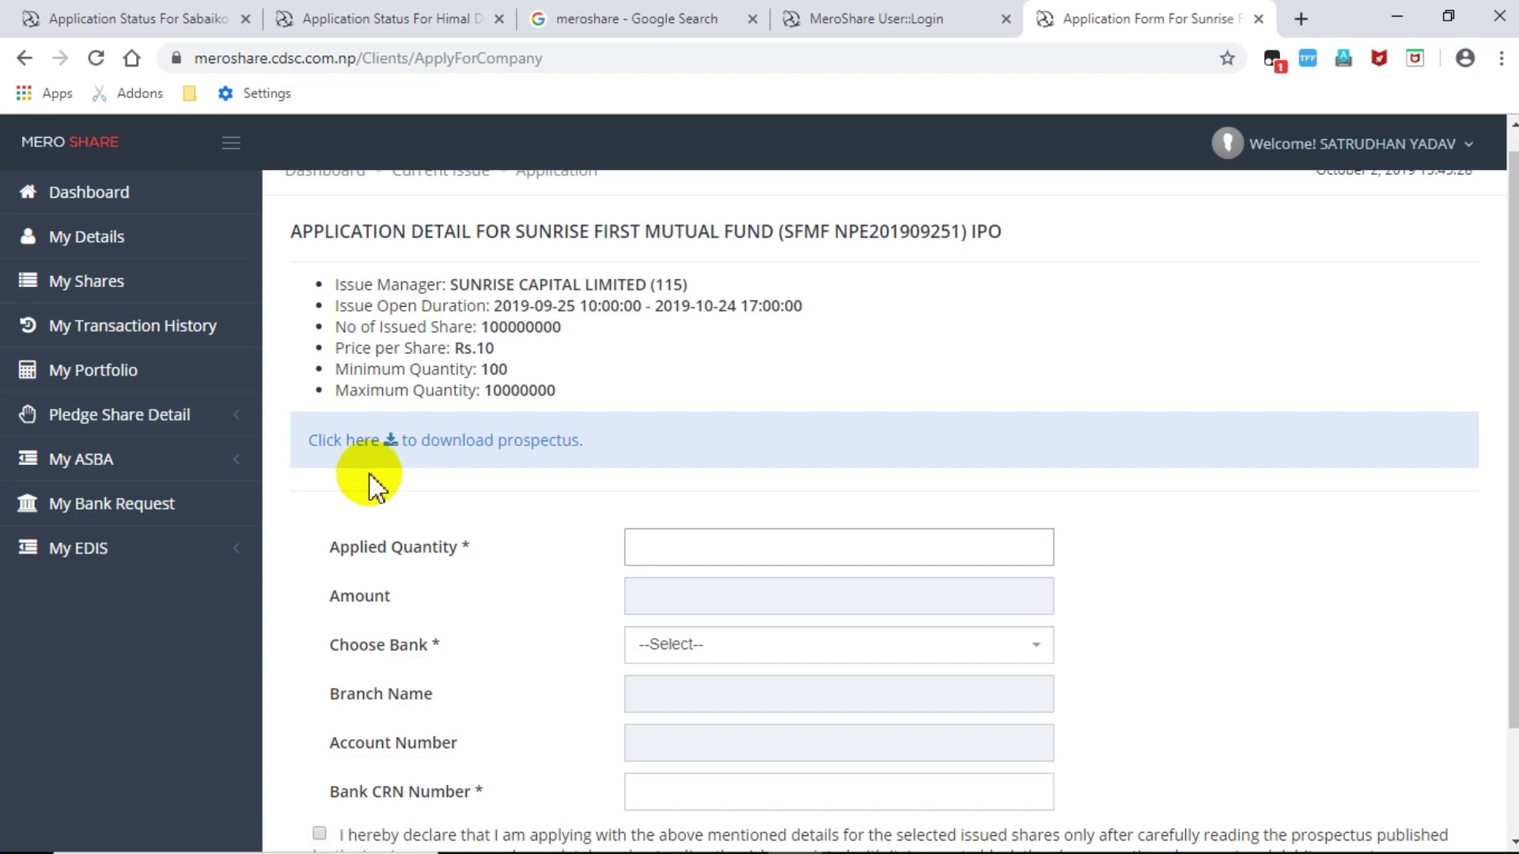
# Enter an applied quantity of 100 units, giving an amount of 1000.
pyautogui.press('Tab')
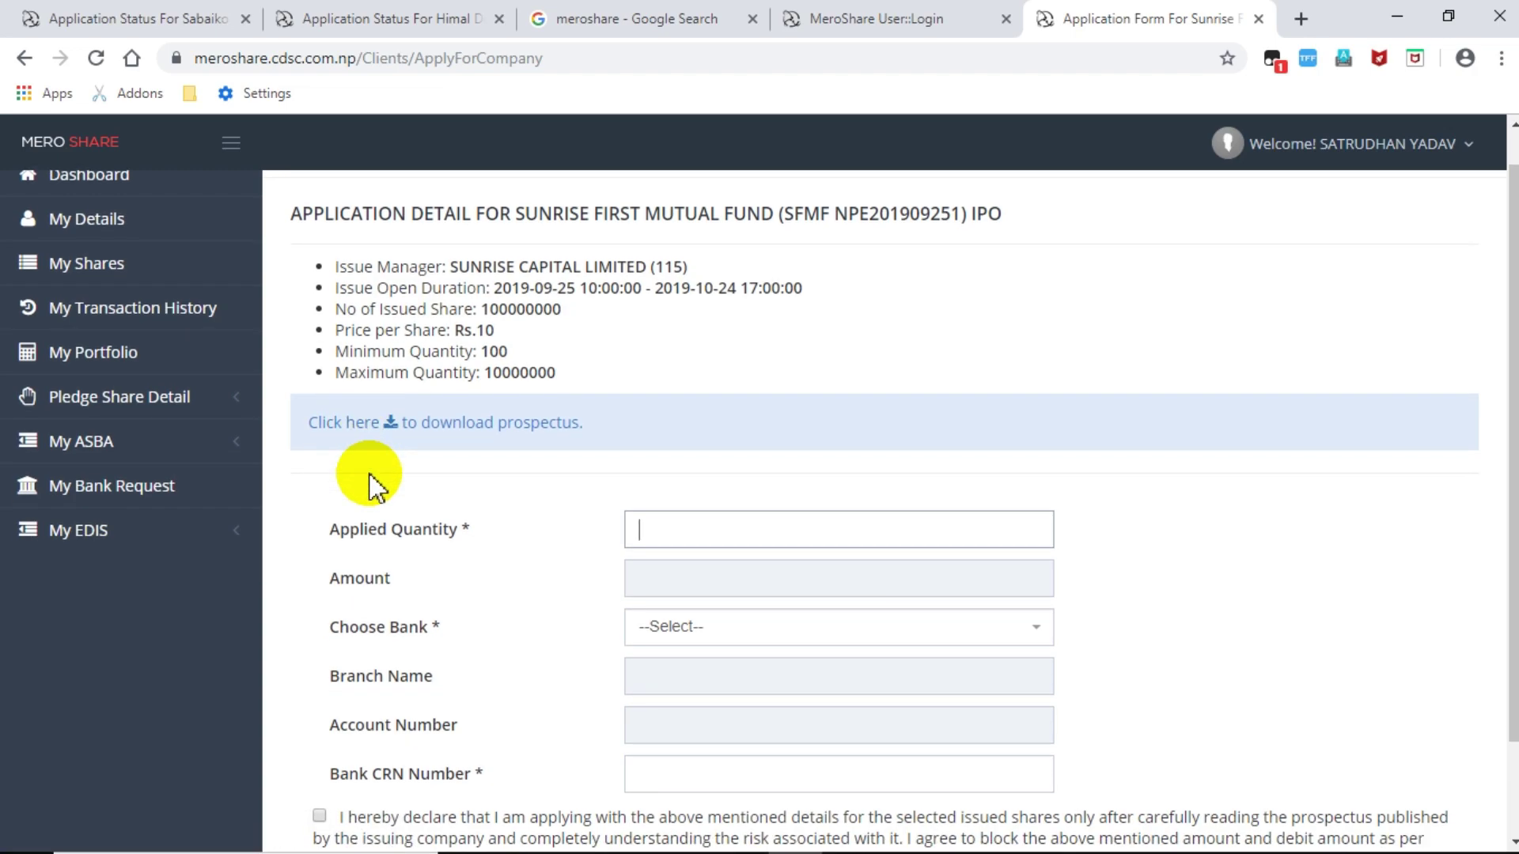
pyautogui.scroll(-1, 369, 484)
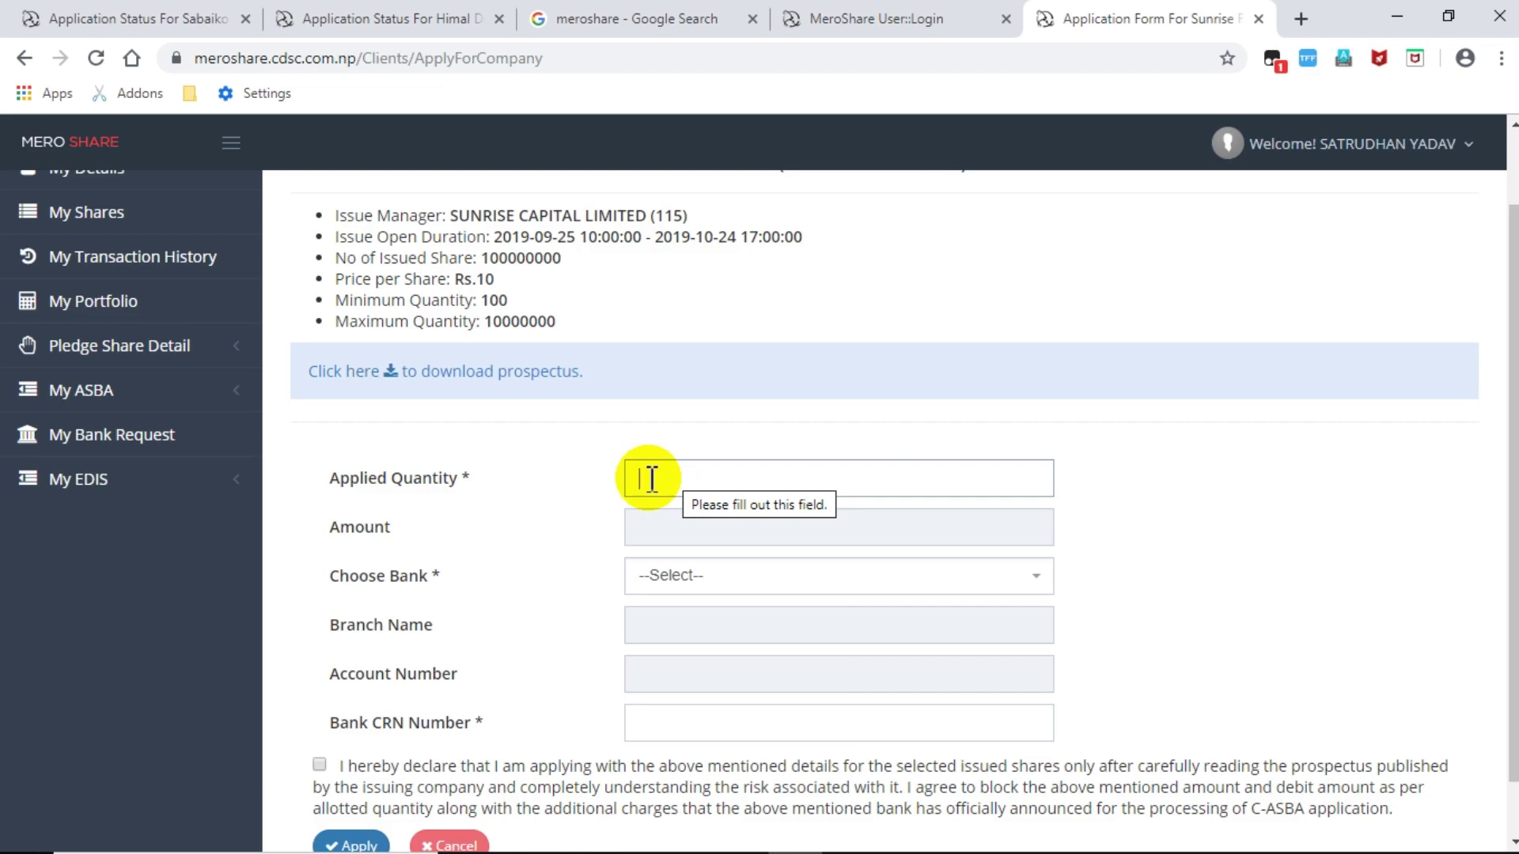
pyautogui.write('100')
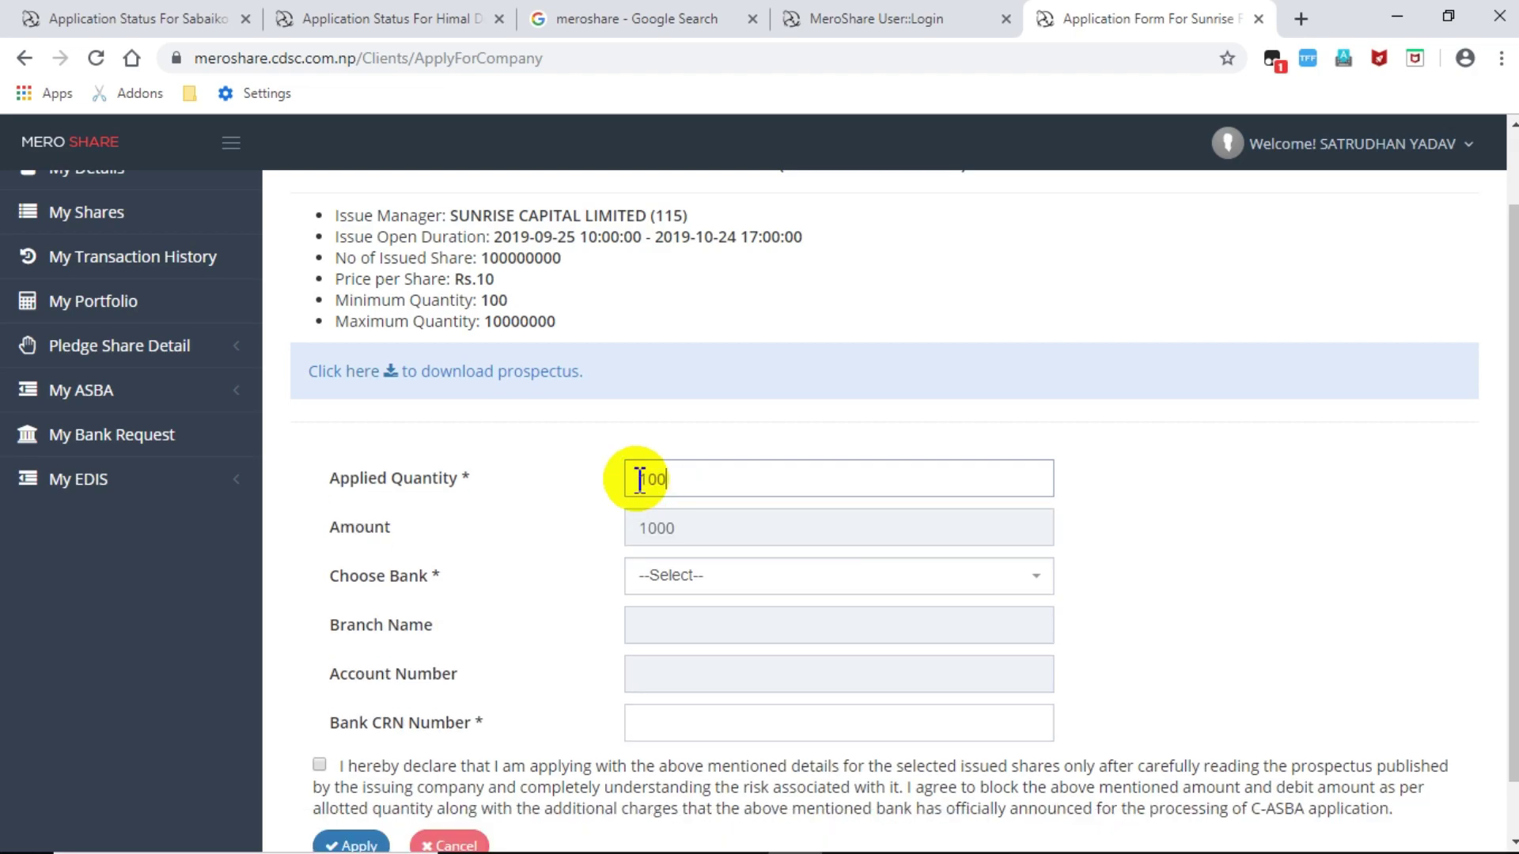
pyautogui.scroll(-1, 553, 503)
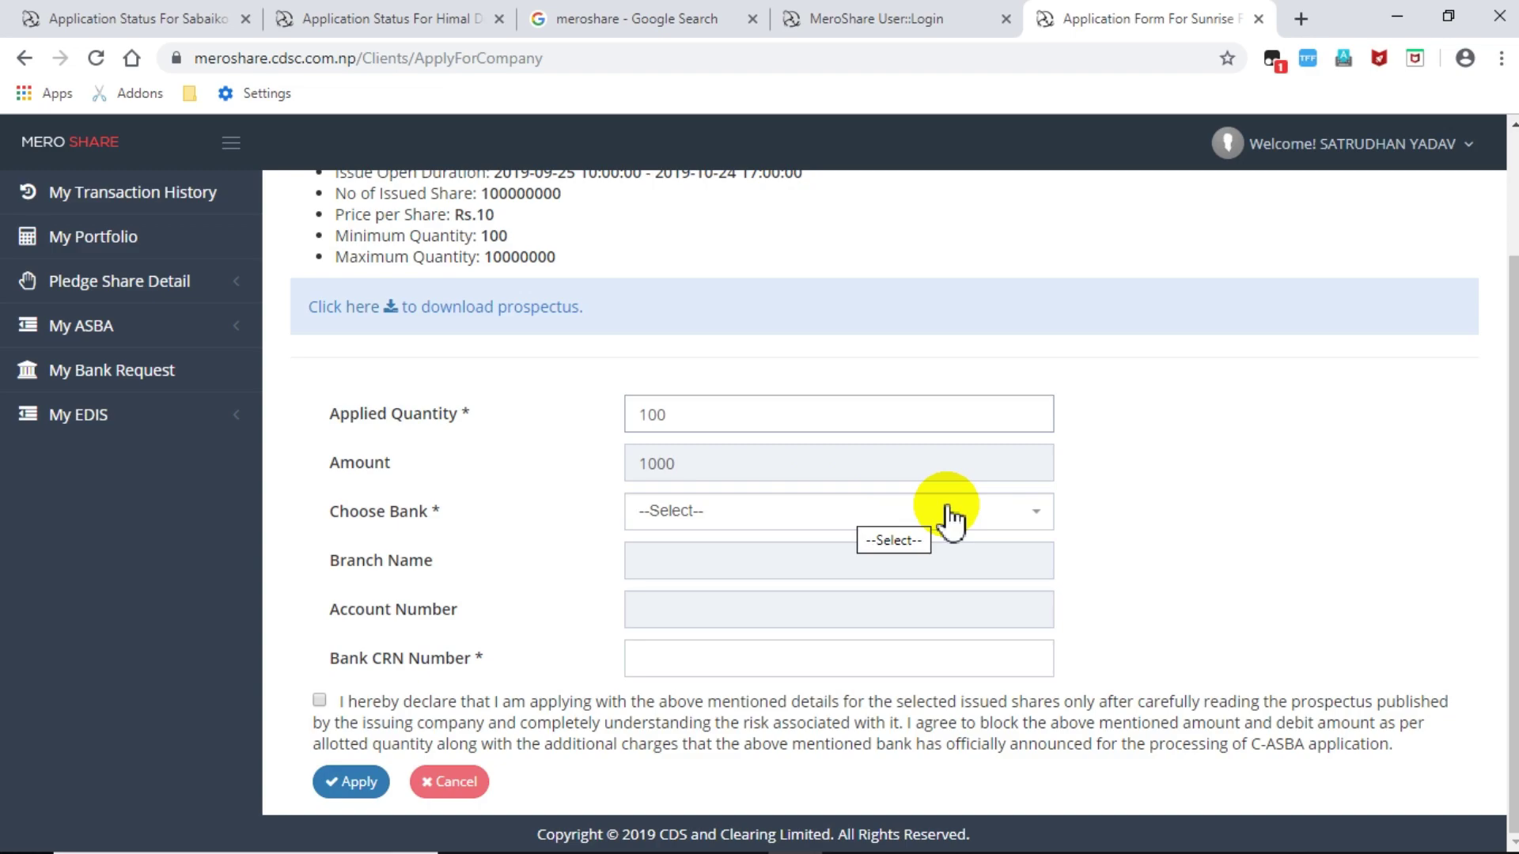
# Choose Agriculture Development Bank Ltd. as the applying bank.
pyautogui.click(1037, 512)
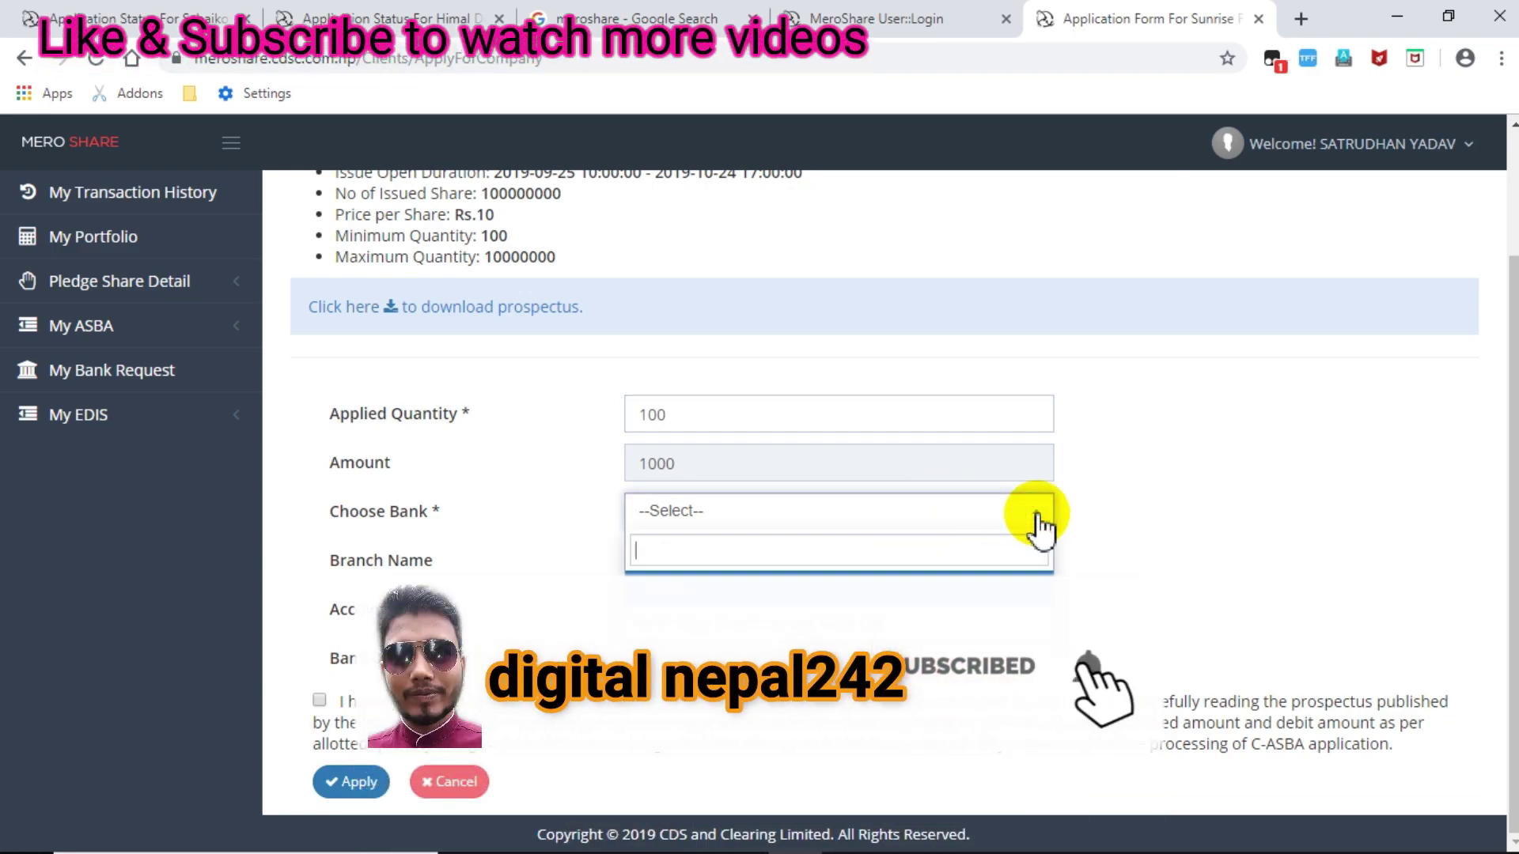
pyautogui.click(1037, 513)
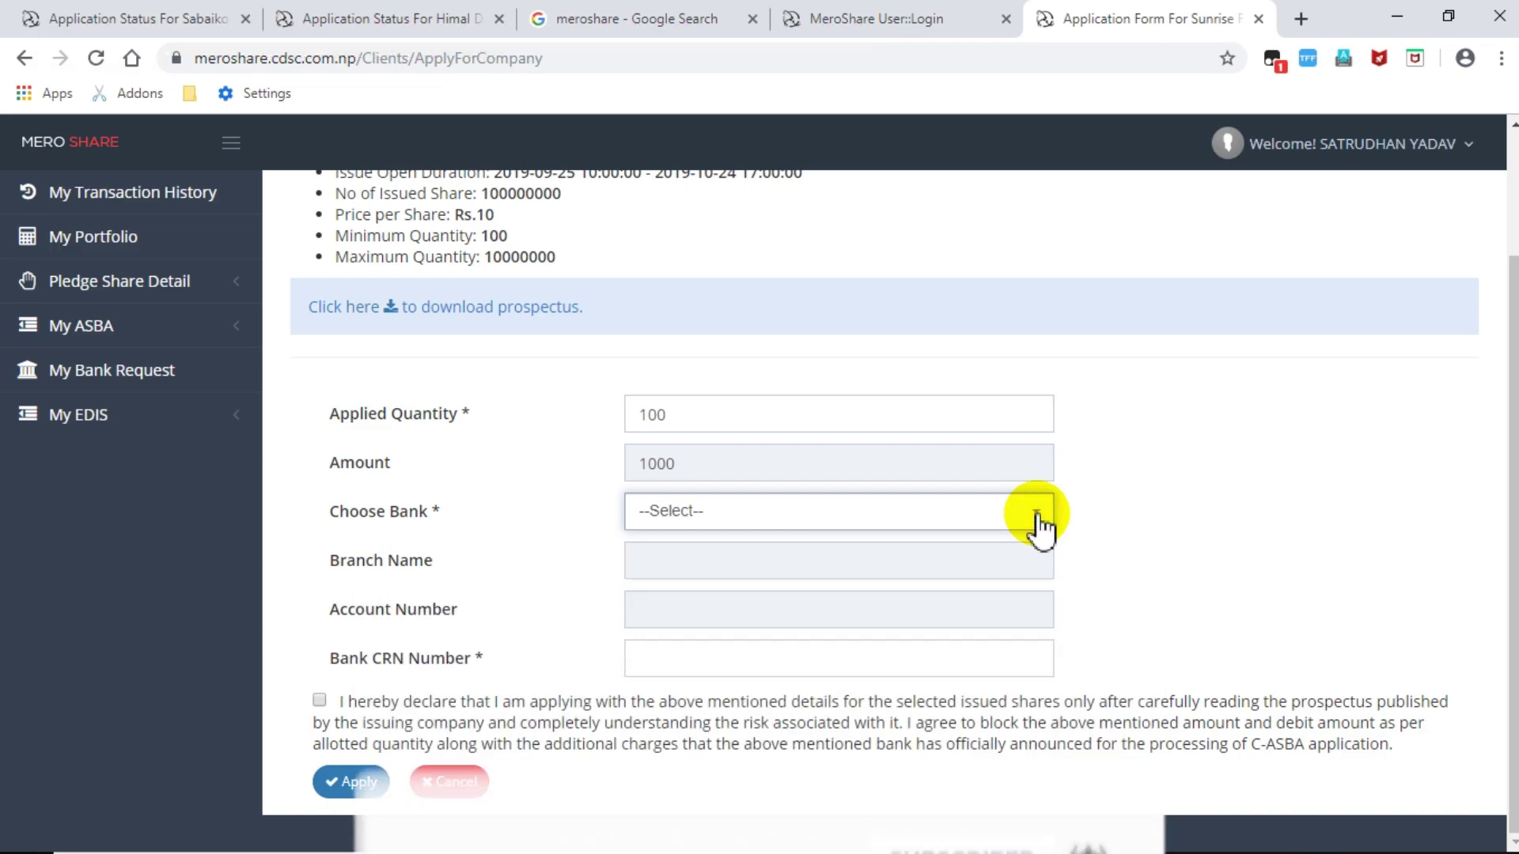
pyautogui.click(1037, 513)
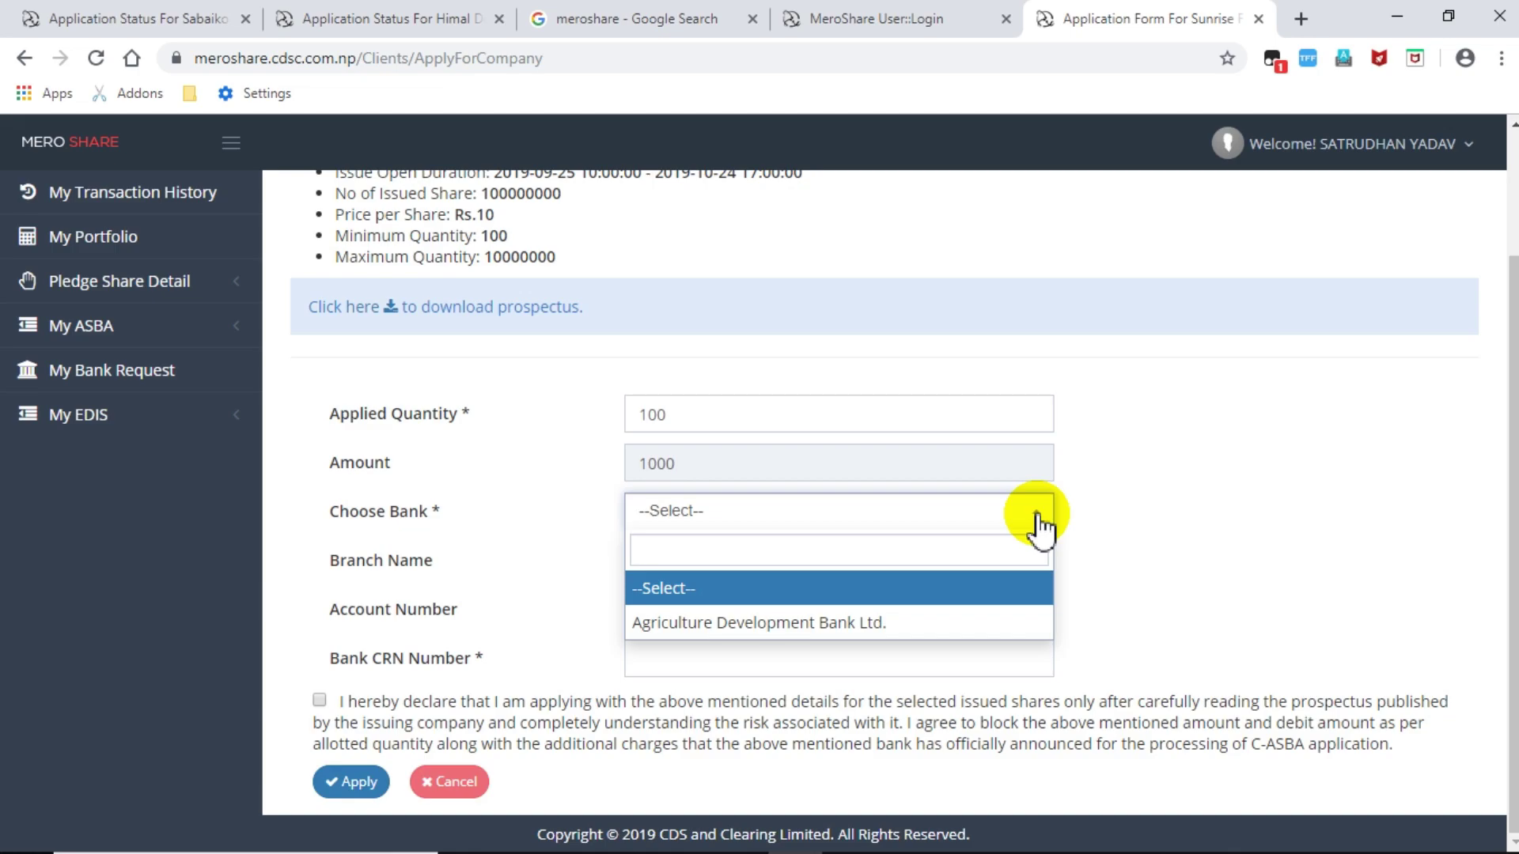
pyautogui.click(1040, 522)
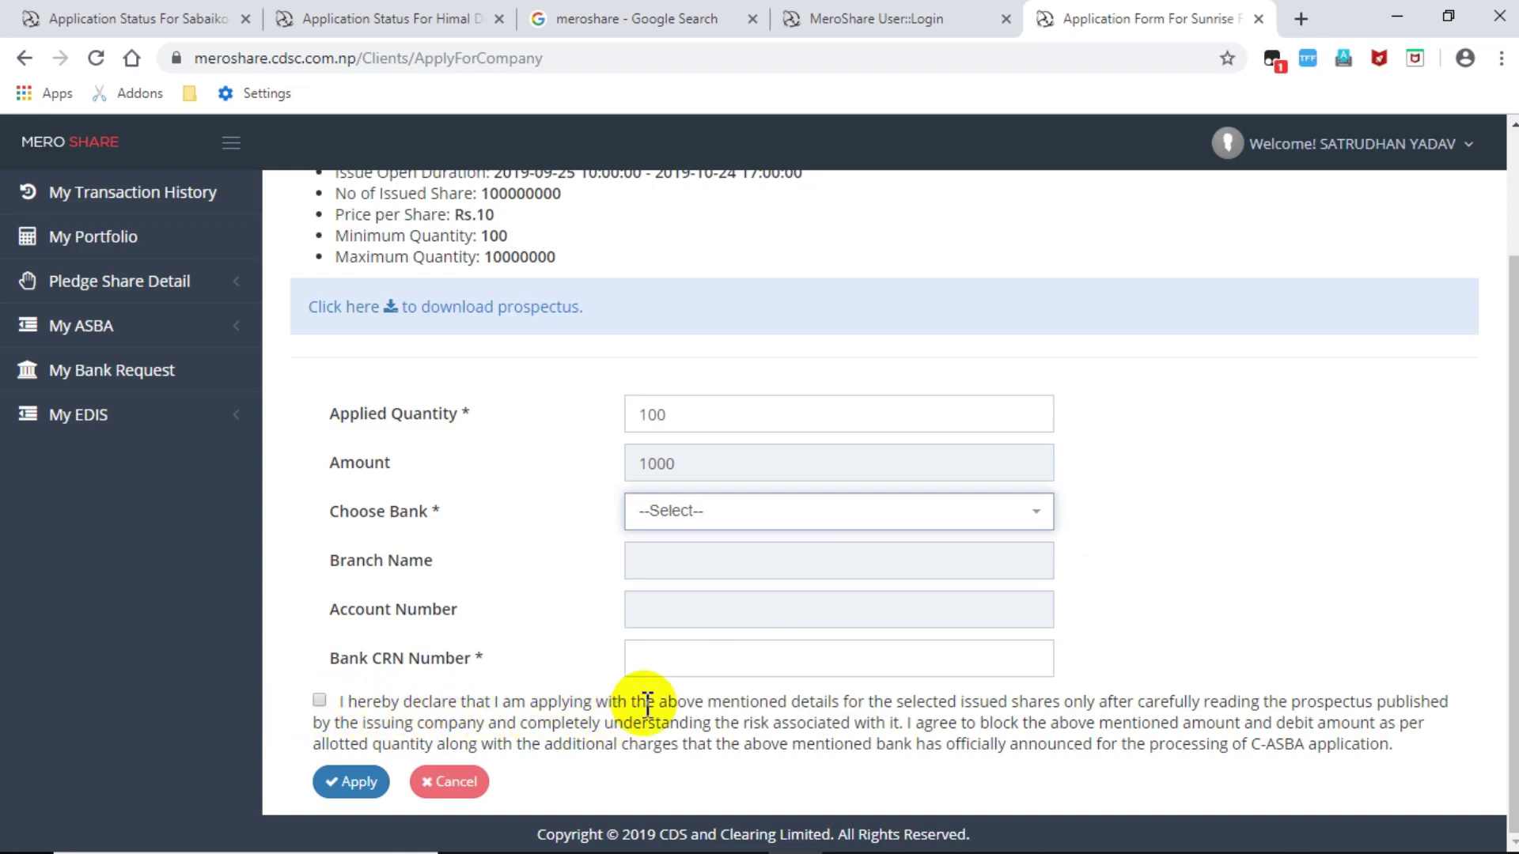
pyautogui.click(1036, 512)
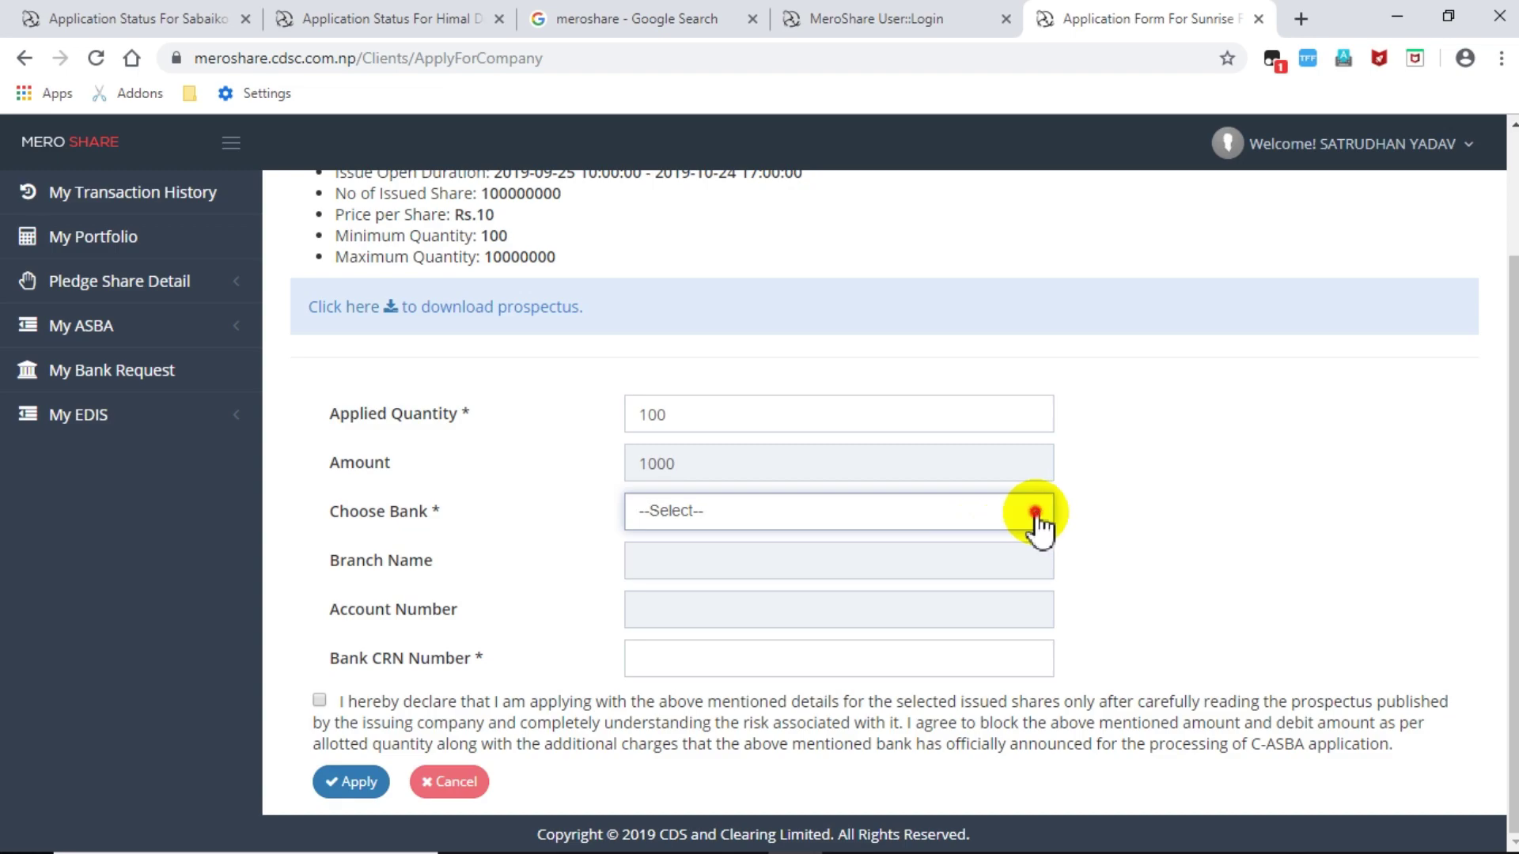
pyautogui.click(836, 620)
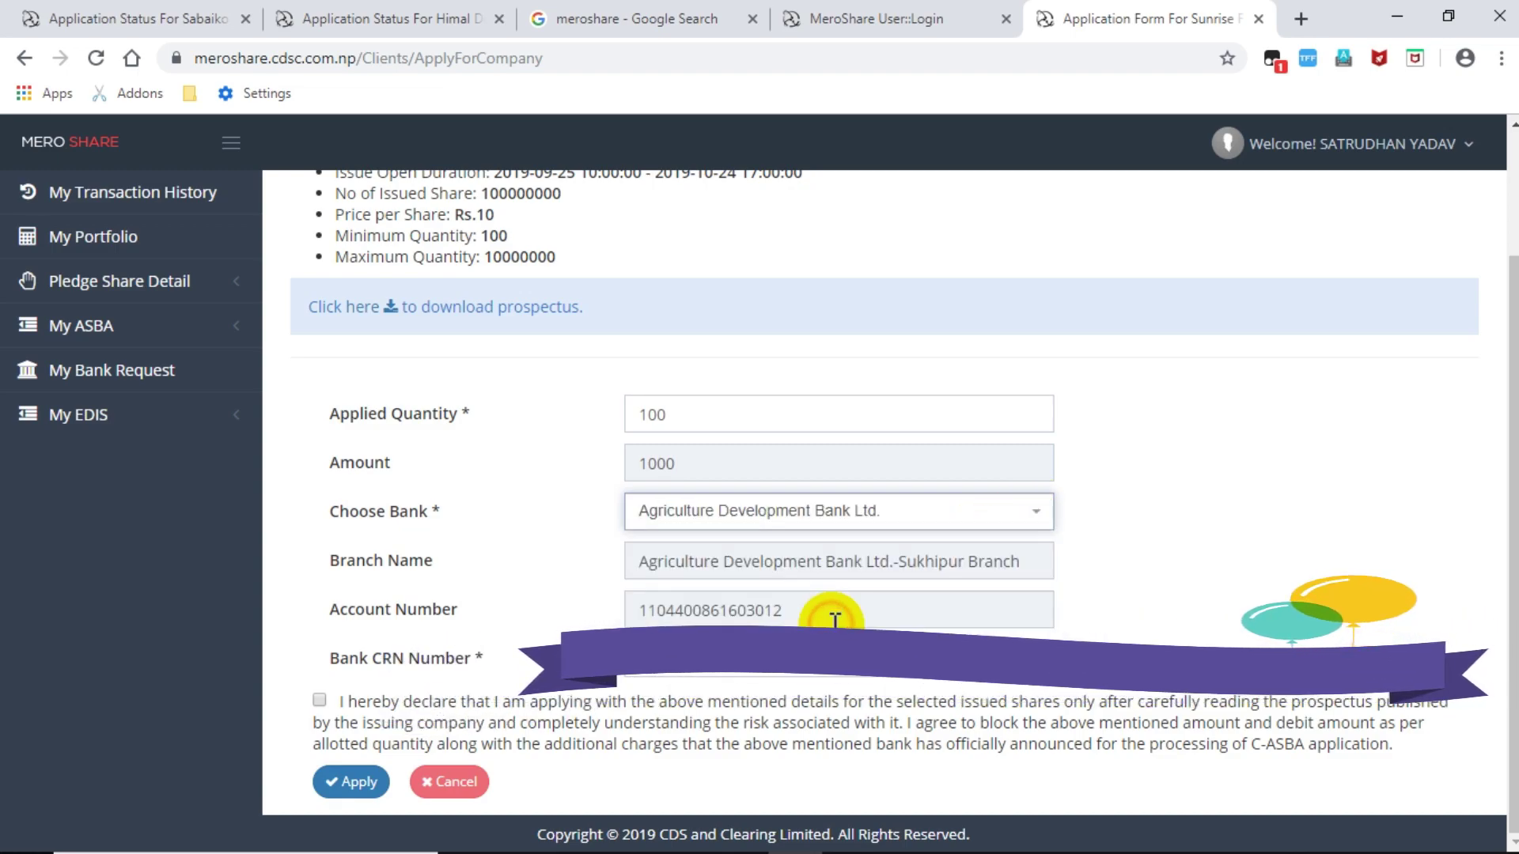
# Accept the declaration and submit the Sunrise IPO application.
pyautogui.click(686, 671)
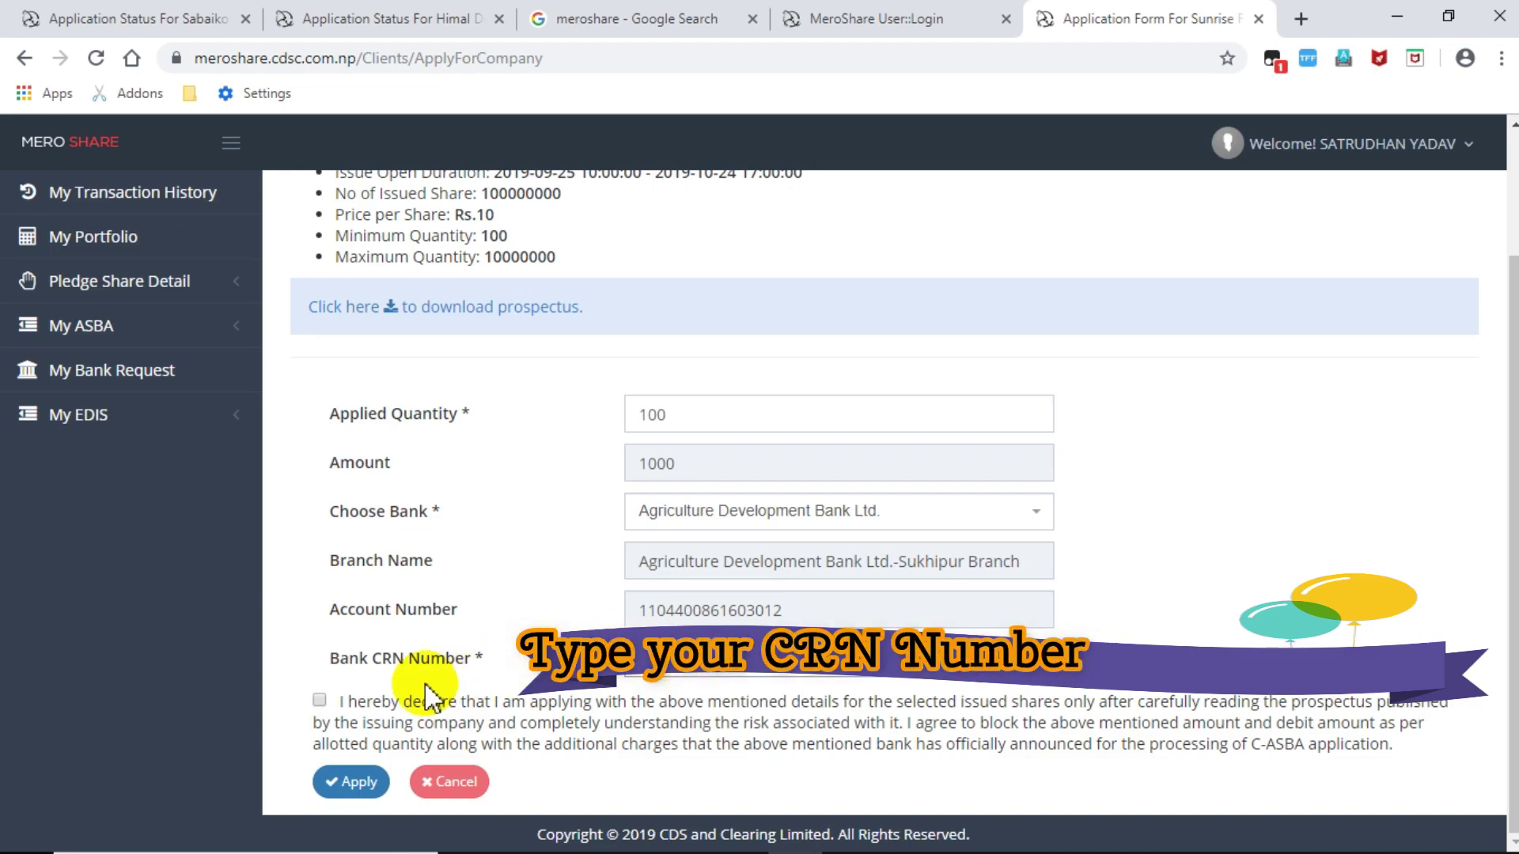
pyautogui.click(319, 700)
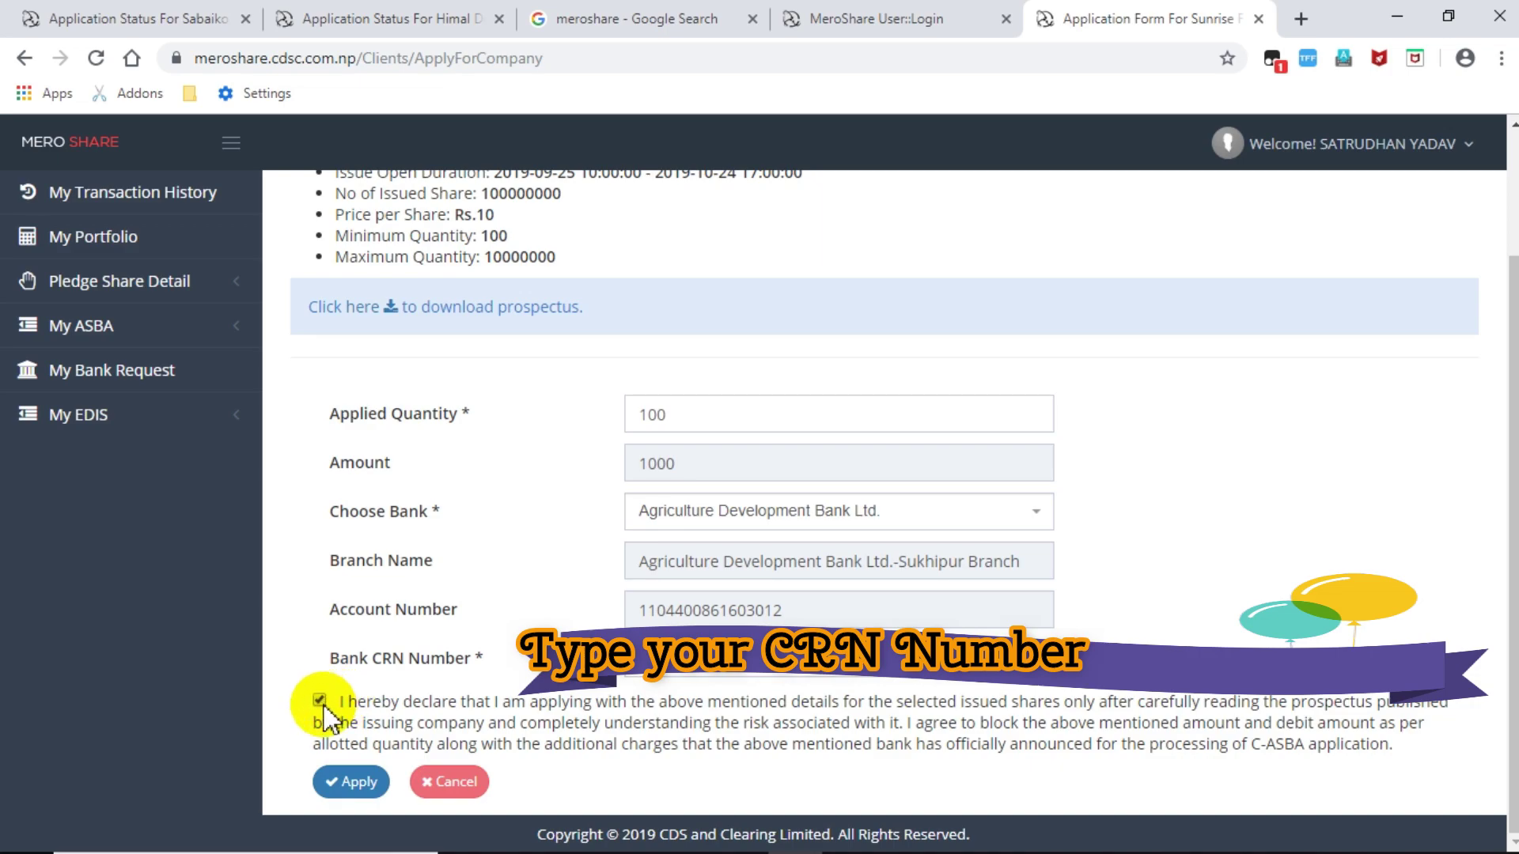
pyautogui.click(349, 787)
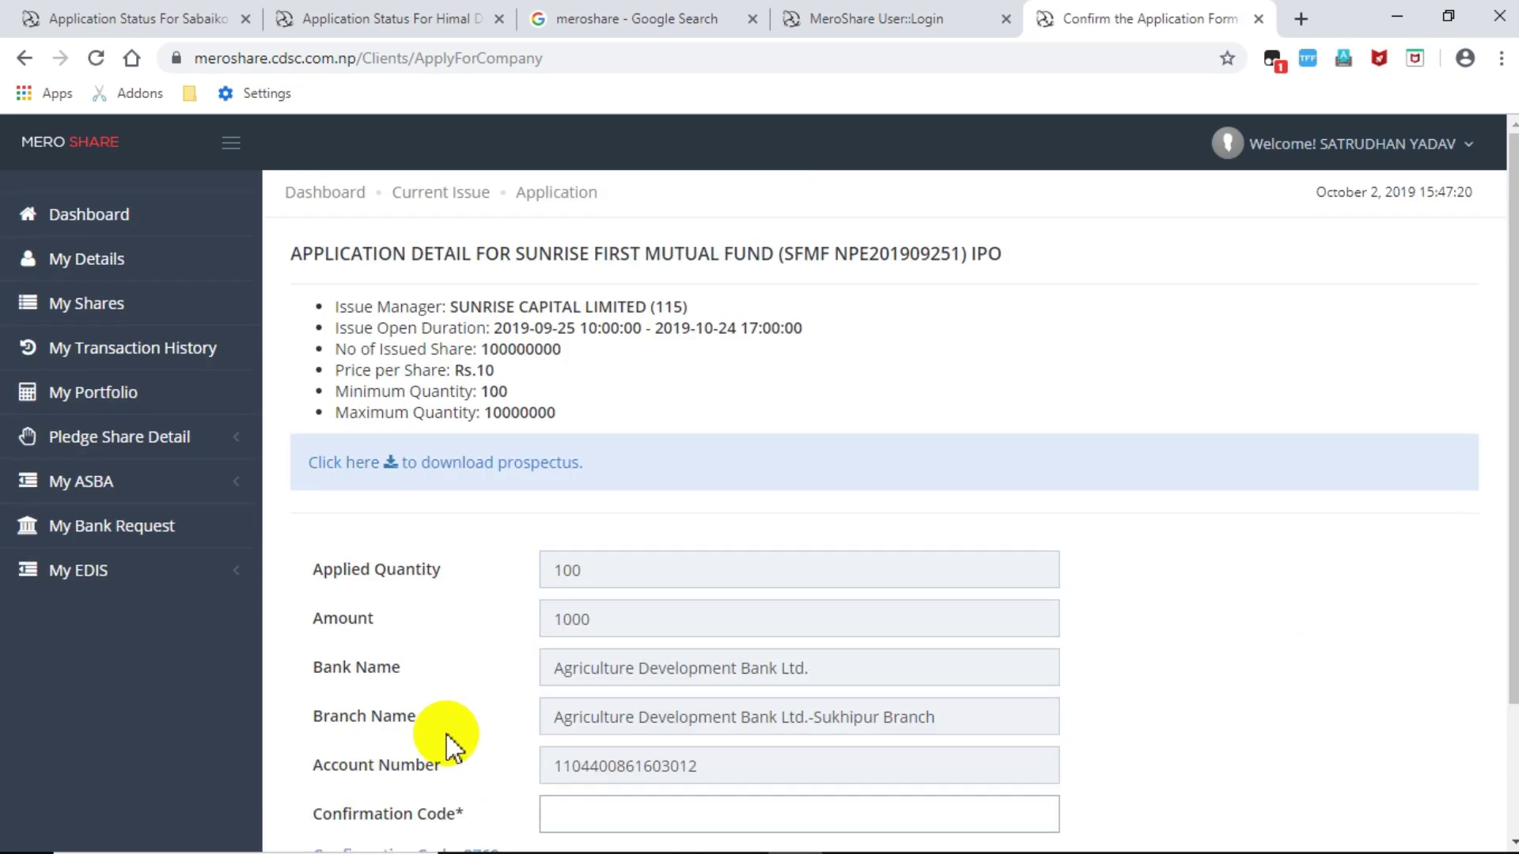
pyautogui.scroll(-2, 447, 738)
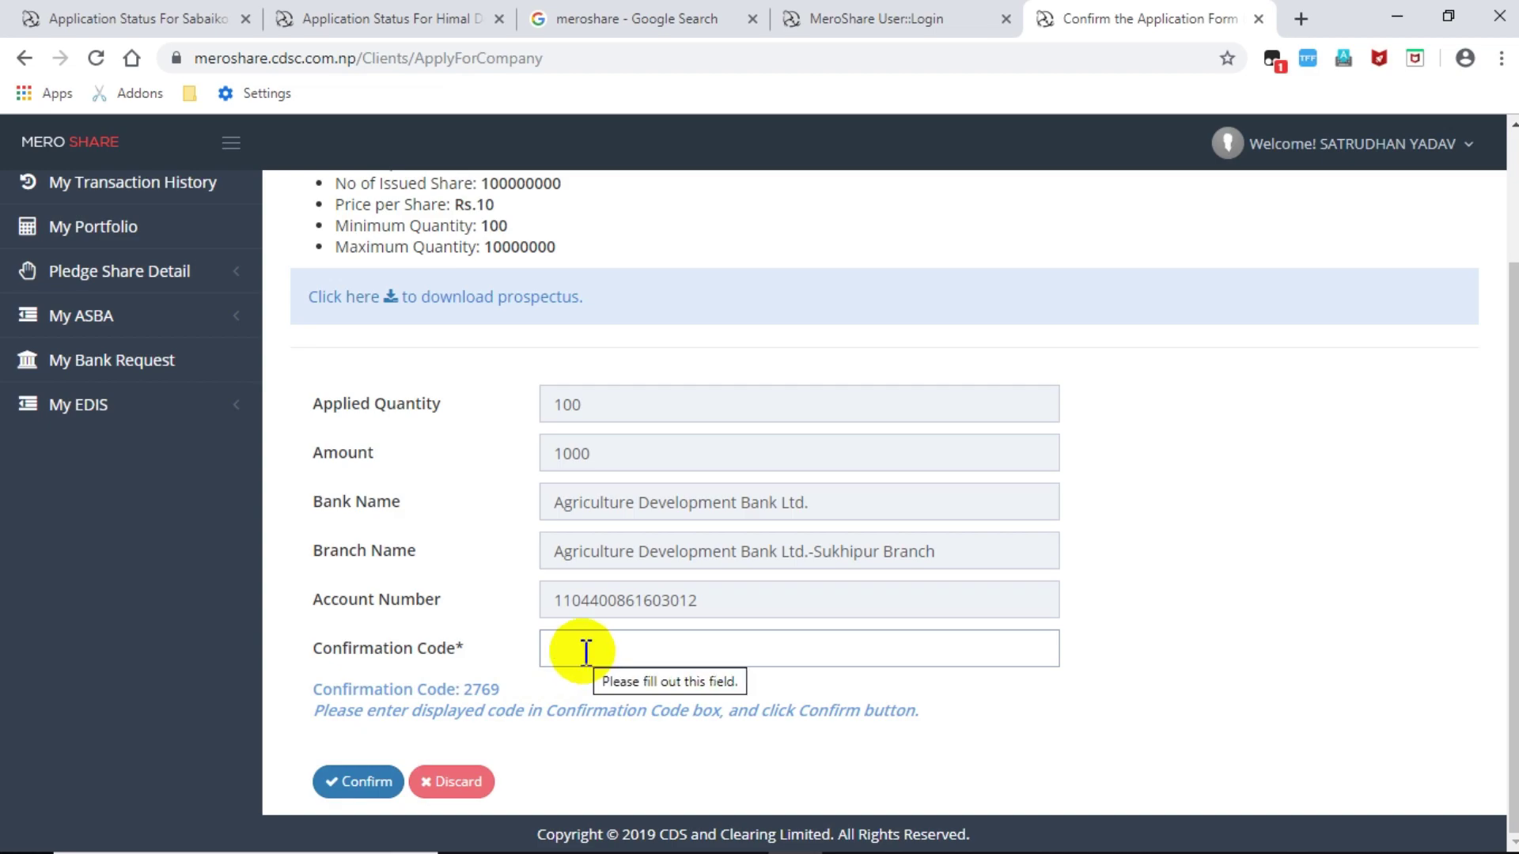
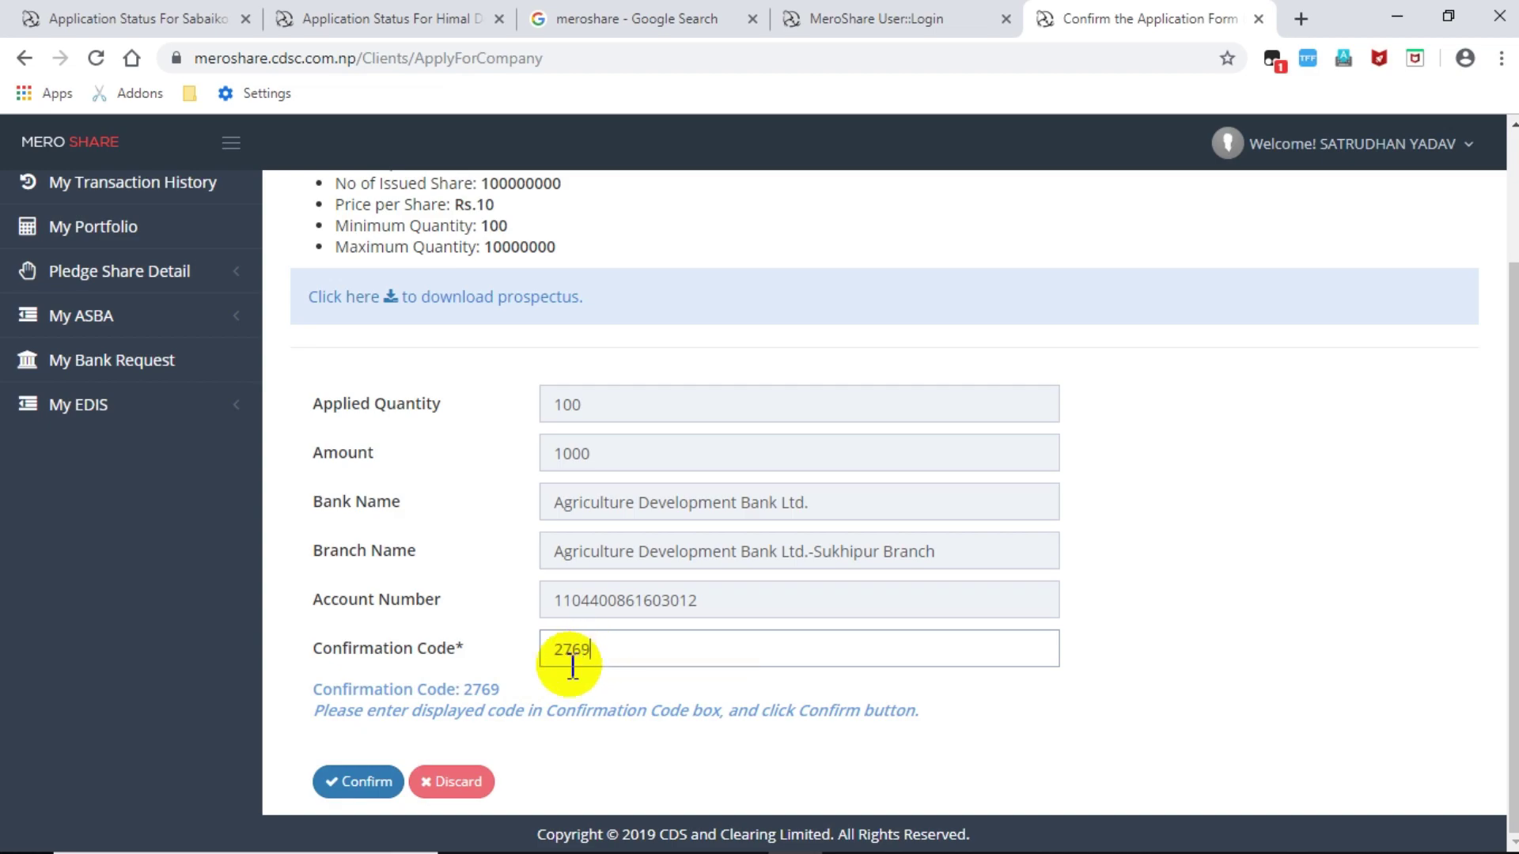
pyautogui.click(349, 780)
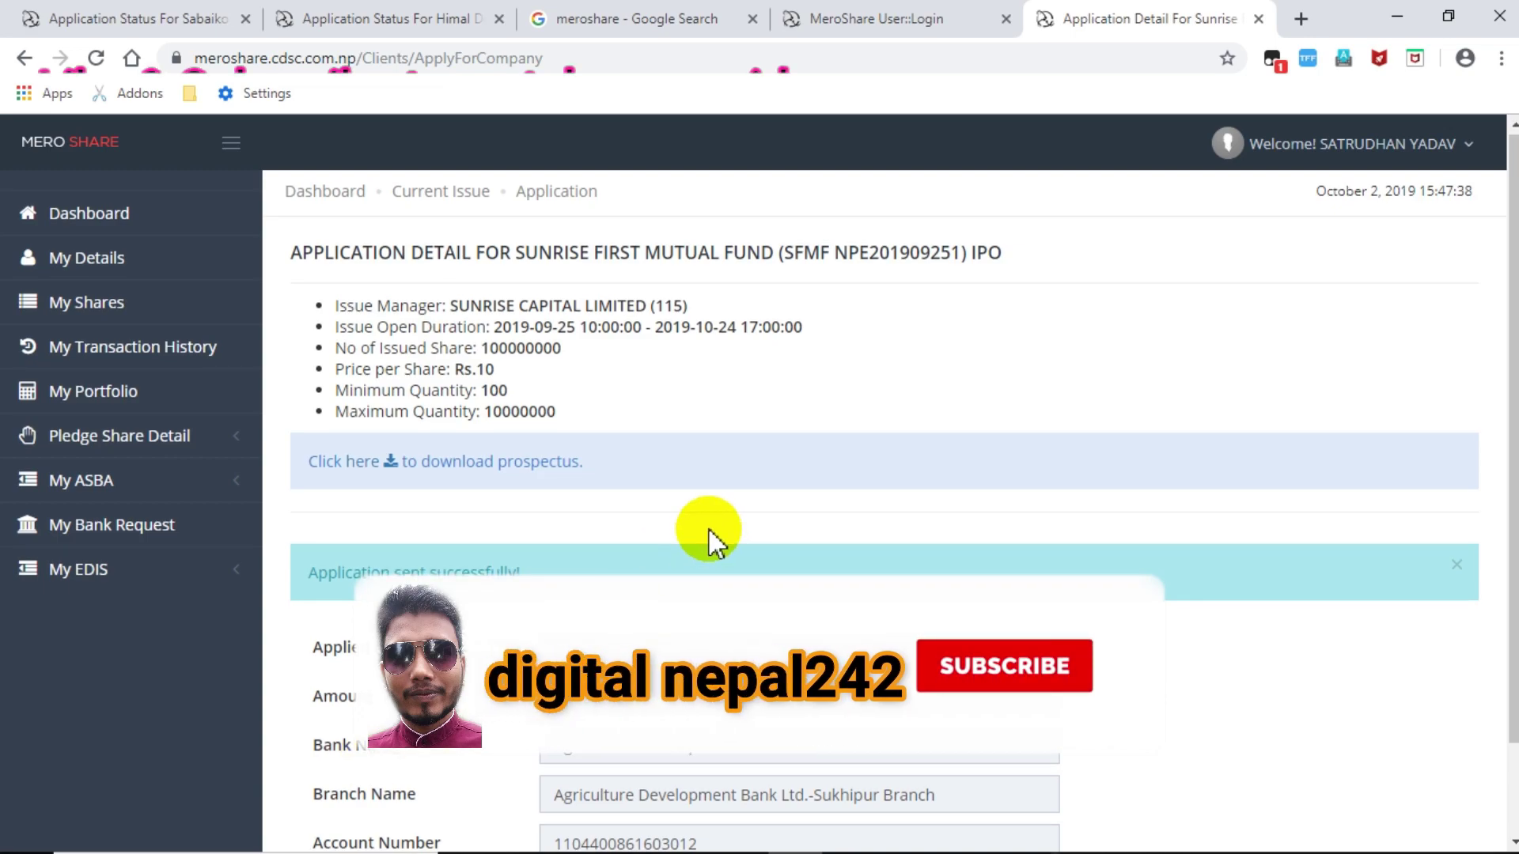
# Open the application status page showing 100 units, amount 1000, status Unverified.
pyautogui.scroll(-2, 708, 529)
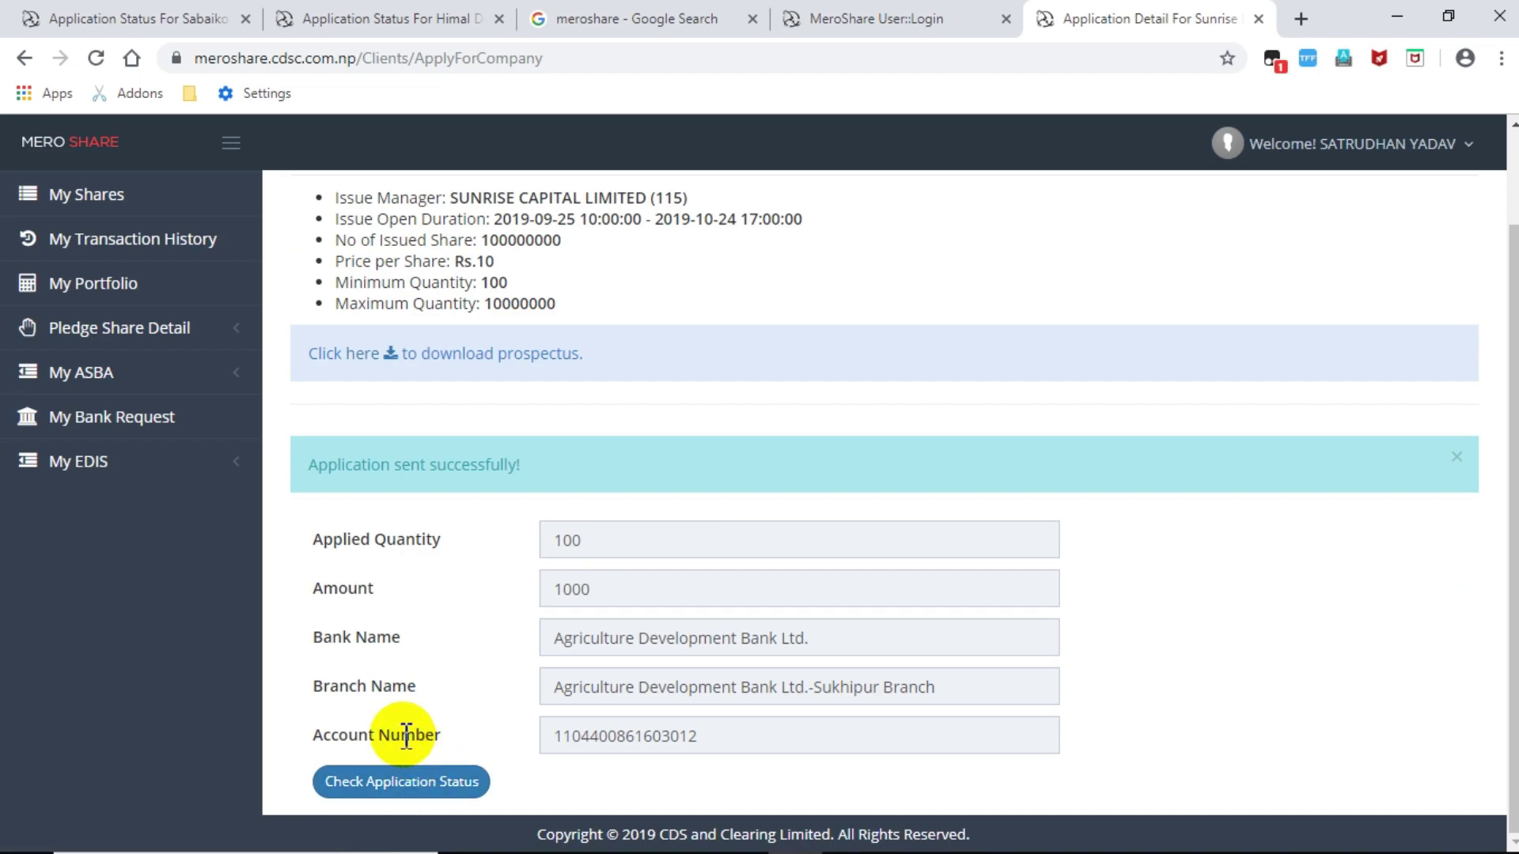
pyautogui.click(400, 781)
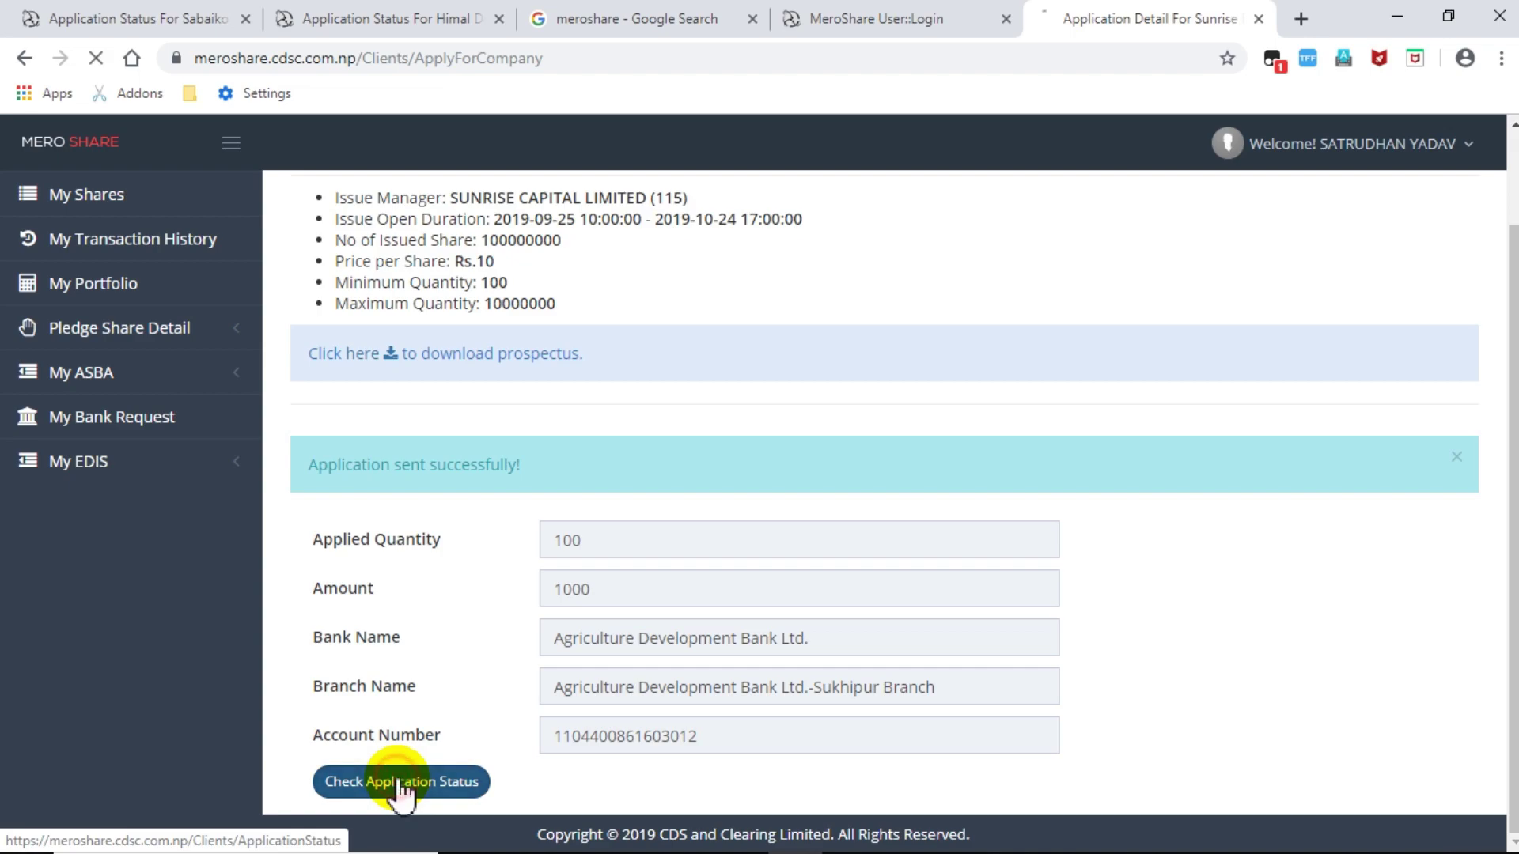
pyautogui.scroll(-2, 400, 783)
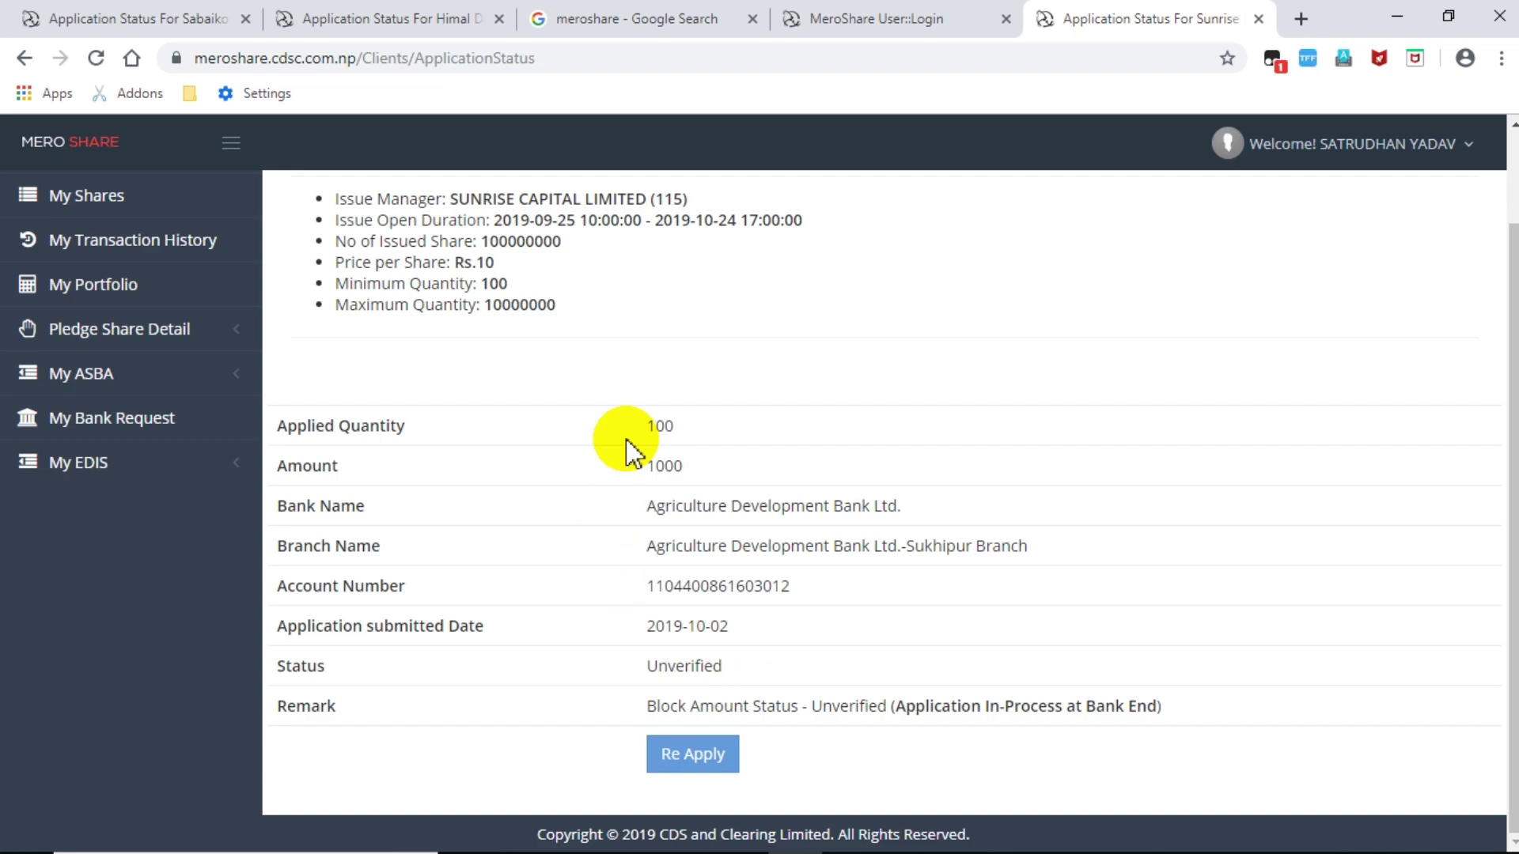
# Expand My ASBA in the sidebar after reviewing the Unverified status.
pyautogui.click(95, 376)
pyautogui.scroll(1, 95, 387)
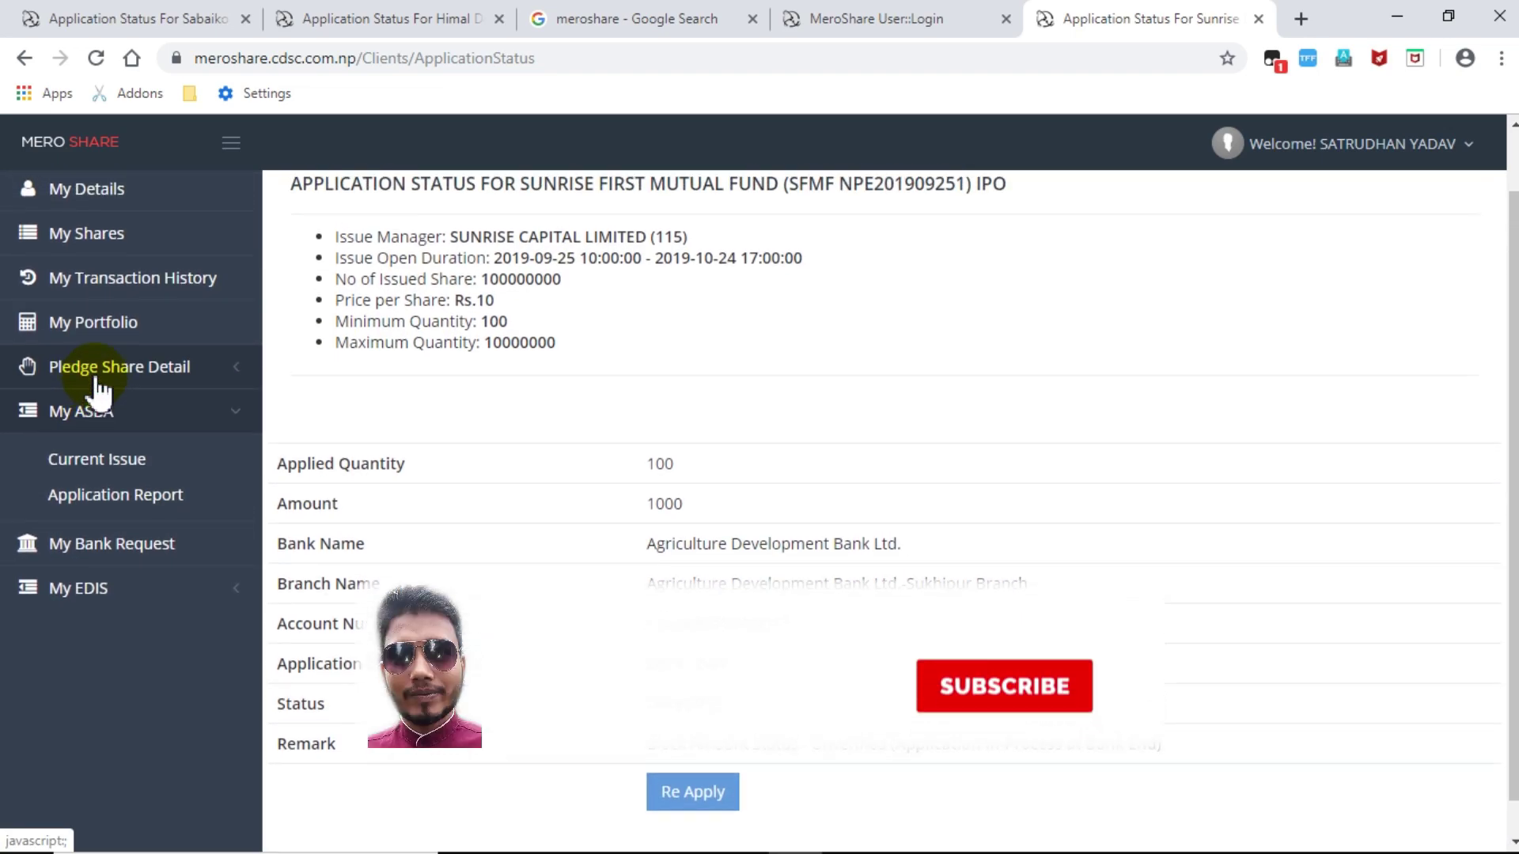
# Reopen the Sunrise First Mutual Fund IPO status from Application Report, still 100 units, Unverified.
pyautogui.click(141, 498)
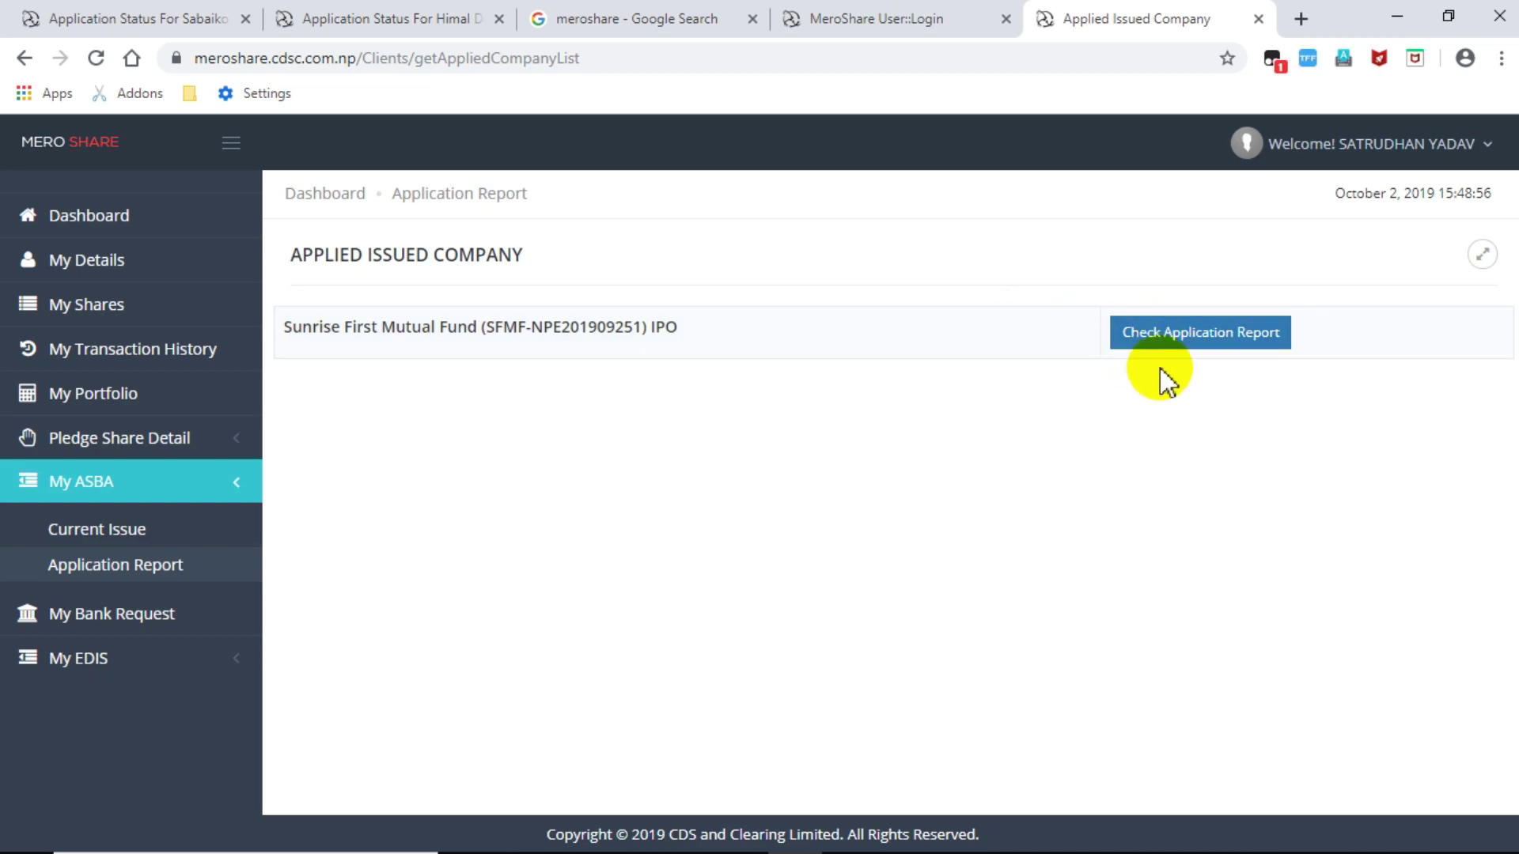
pyautogui.click(1198, 337)
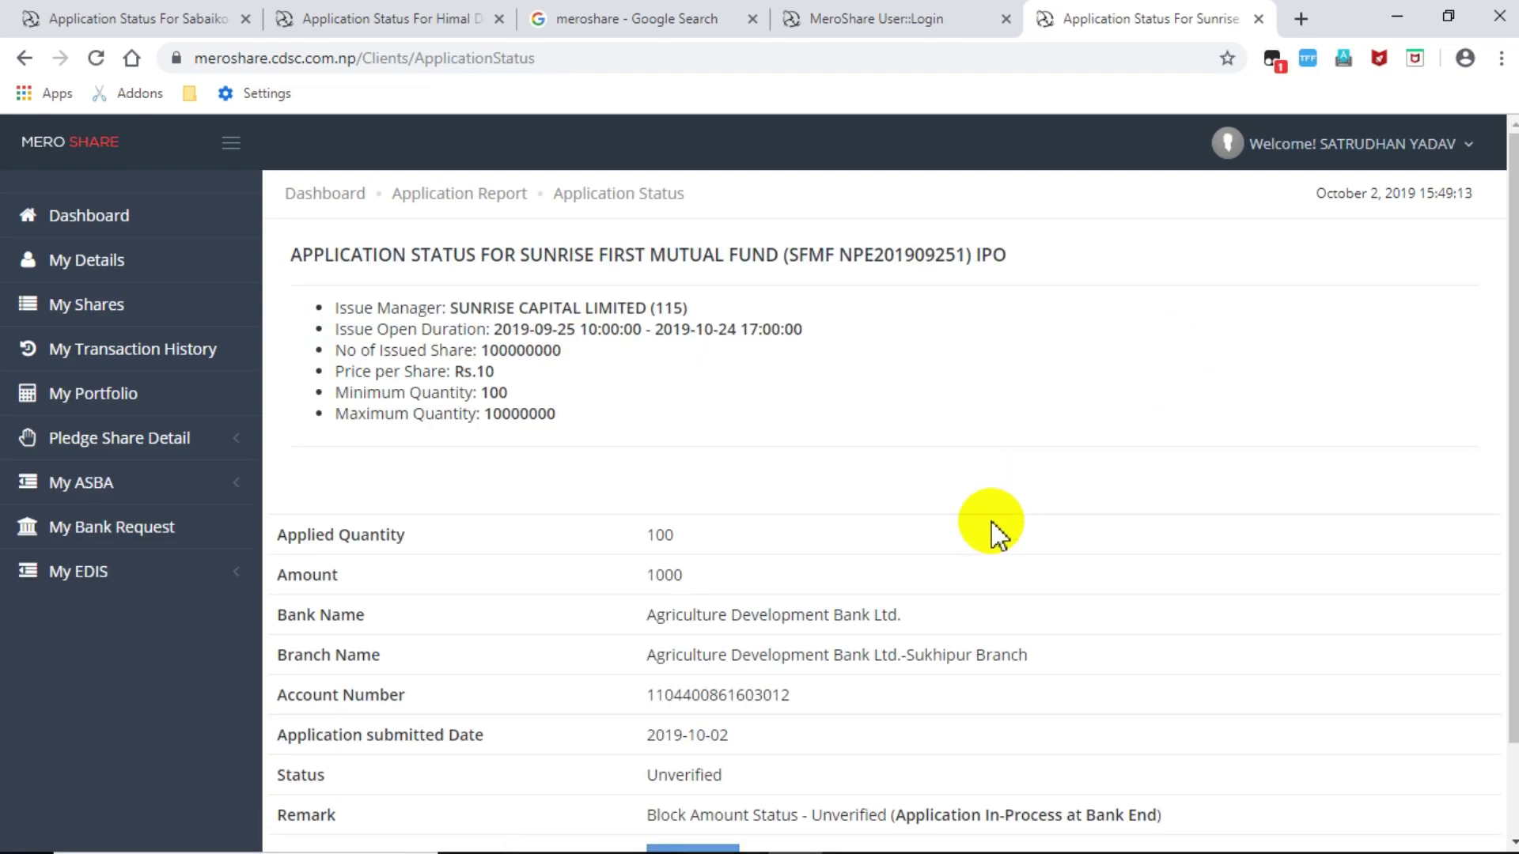
pyautogui.scroll(-2, 993, 532)
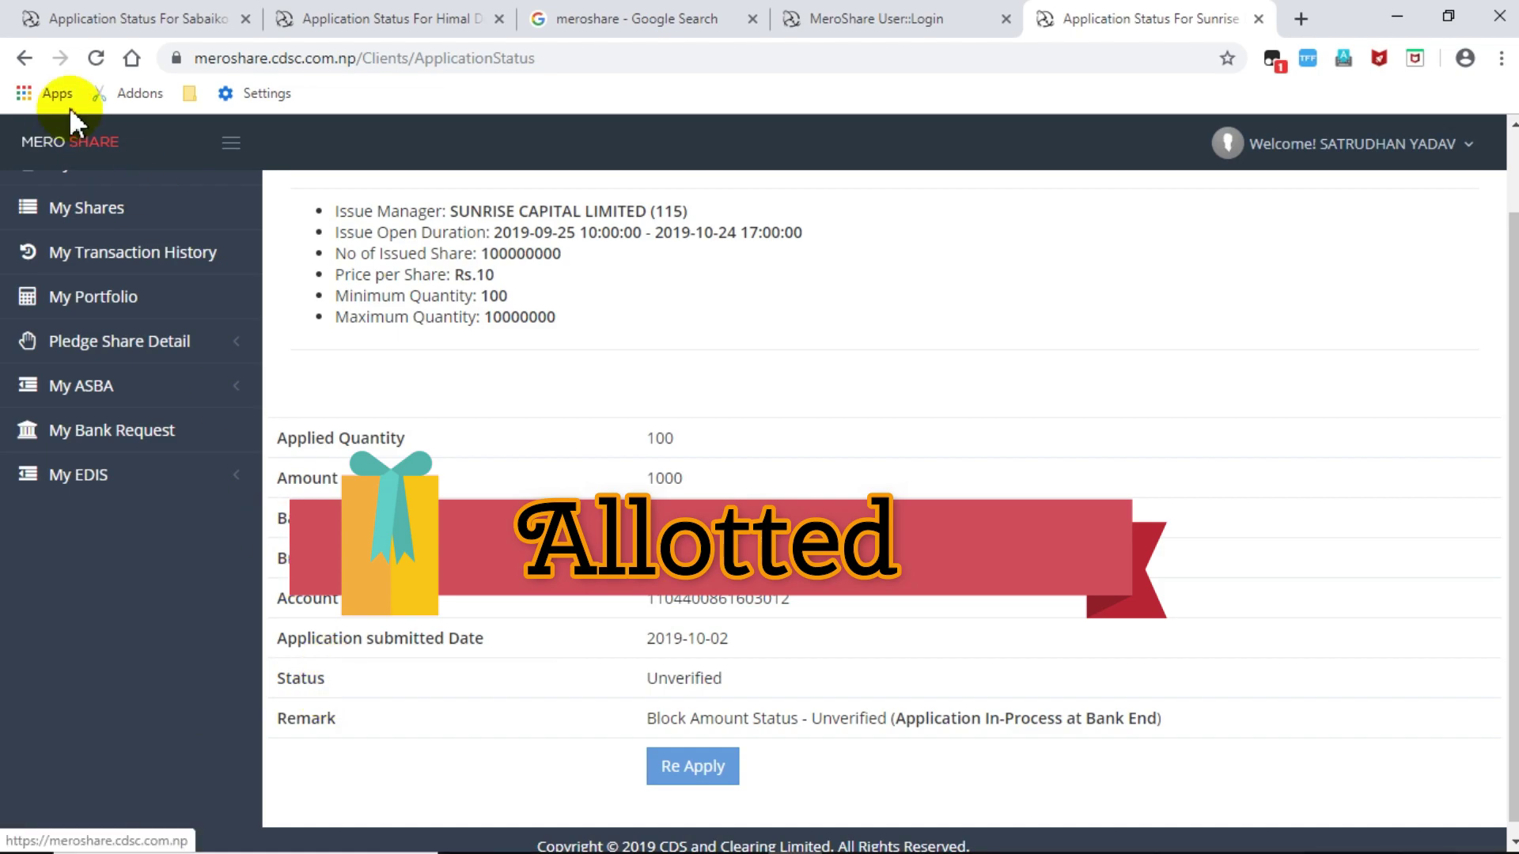
# Compare the Sabaiko Laghubitta result (10 units, 1000, Not Allotted) with the Himal application's Allotted status.
pyautogui.click(142, 21)
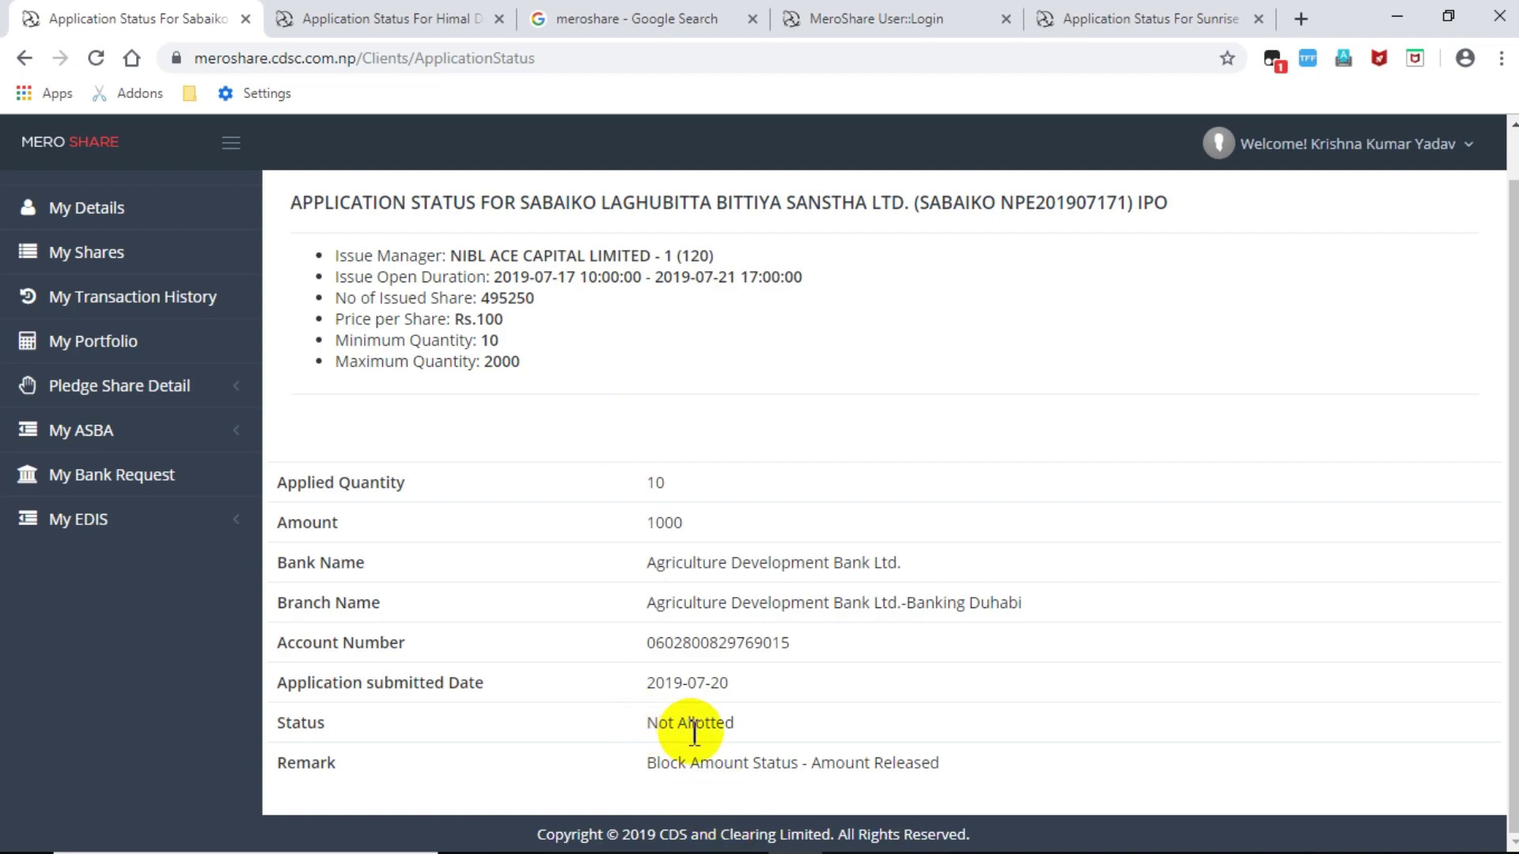
pyautogui.click(435, 17)
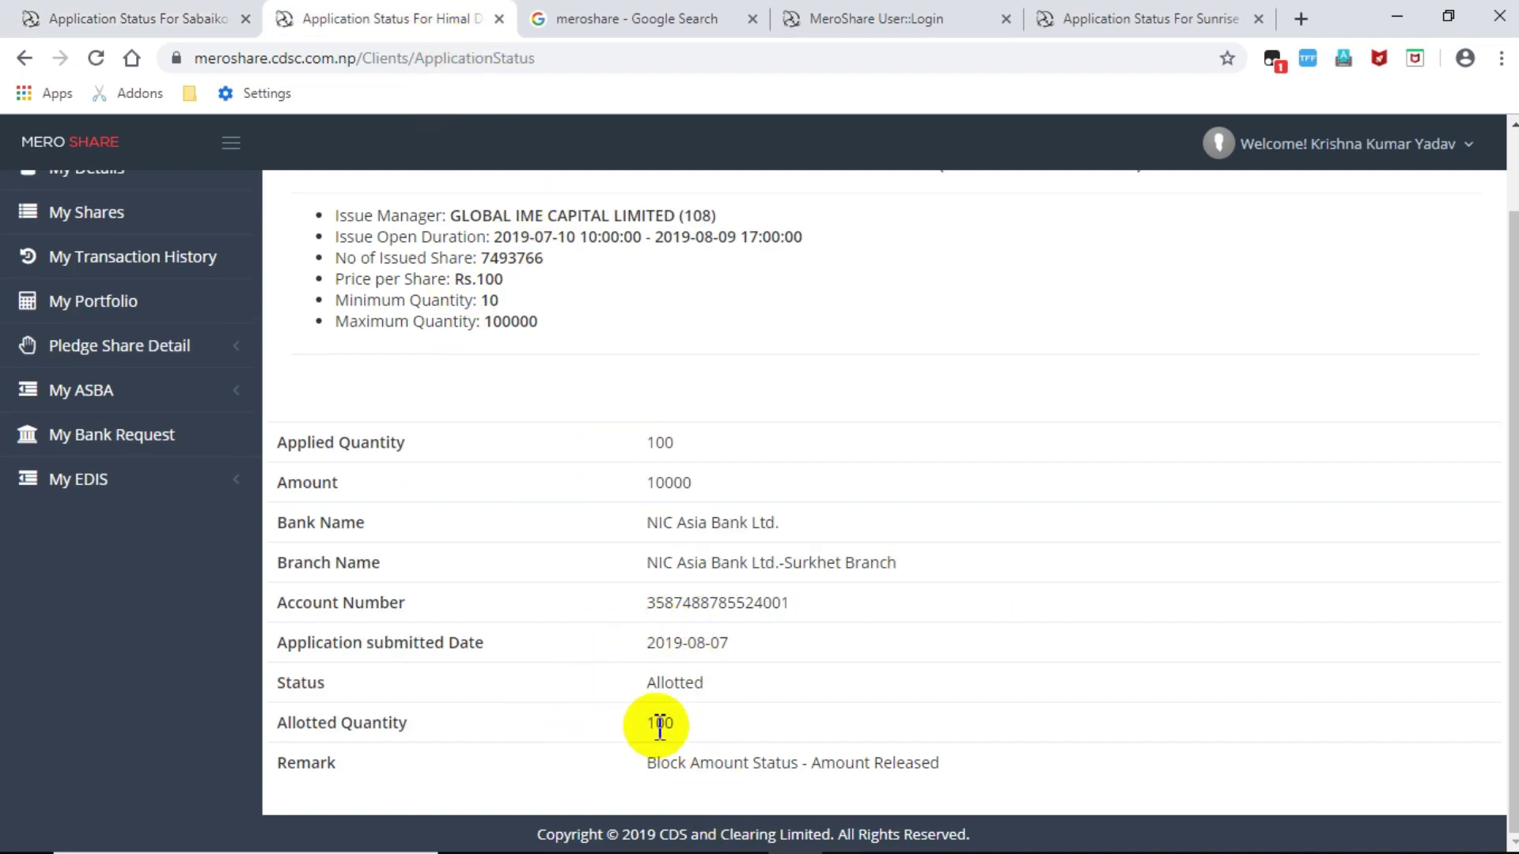